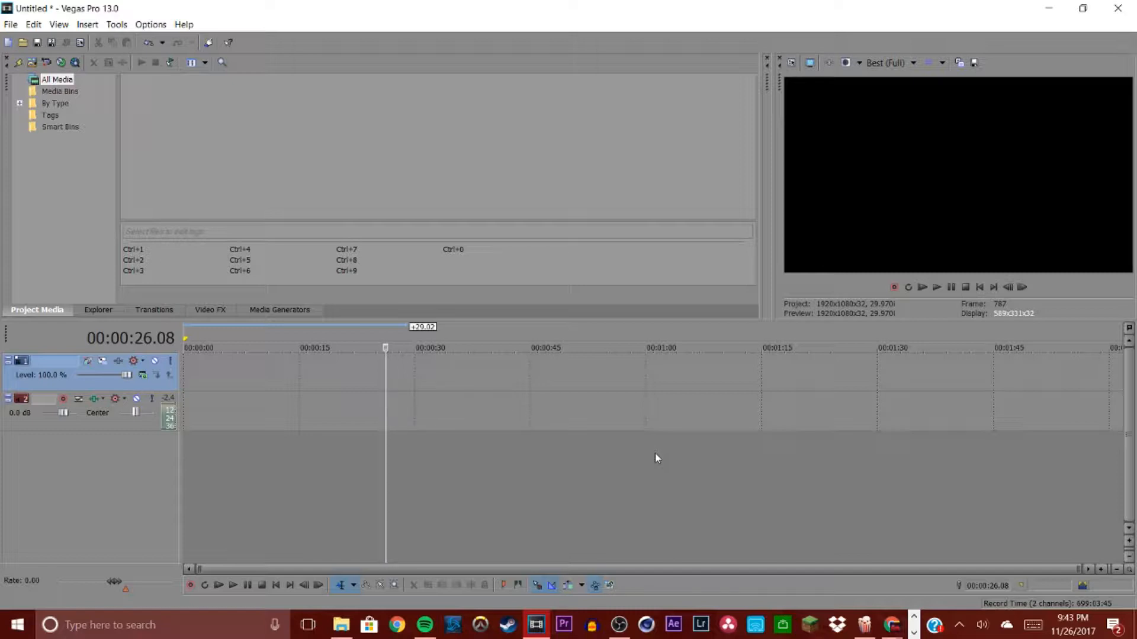
Step: Import the clip "Video Oct 01, 5 39 24 PM" from the Documents folder into the project media
scroll(660, 431, "up", 1)
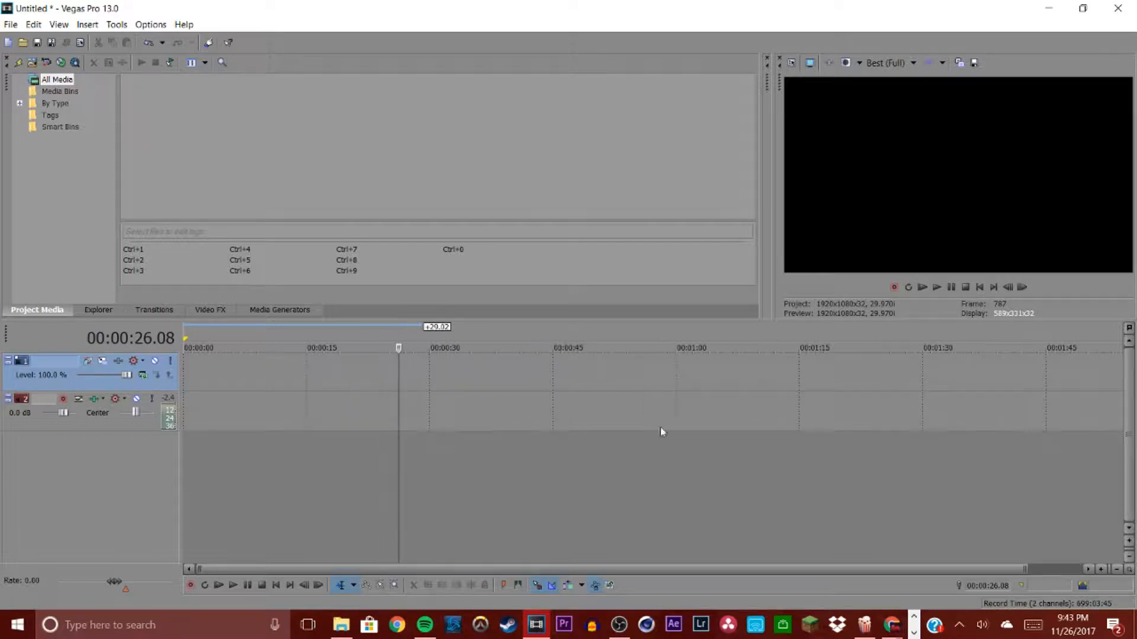
left_click(32, 67)
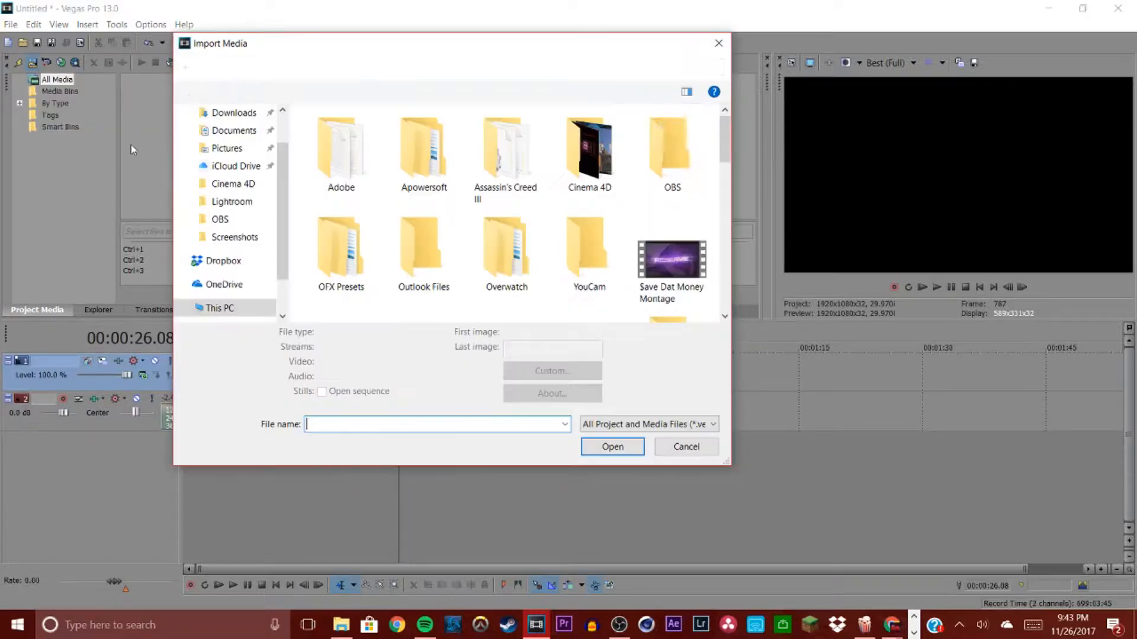
left_click(234, 130)
scroll(379, 222, "down", 5)
scroll(377, 222, "down", 1)
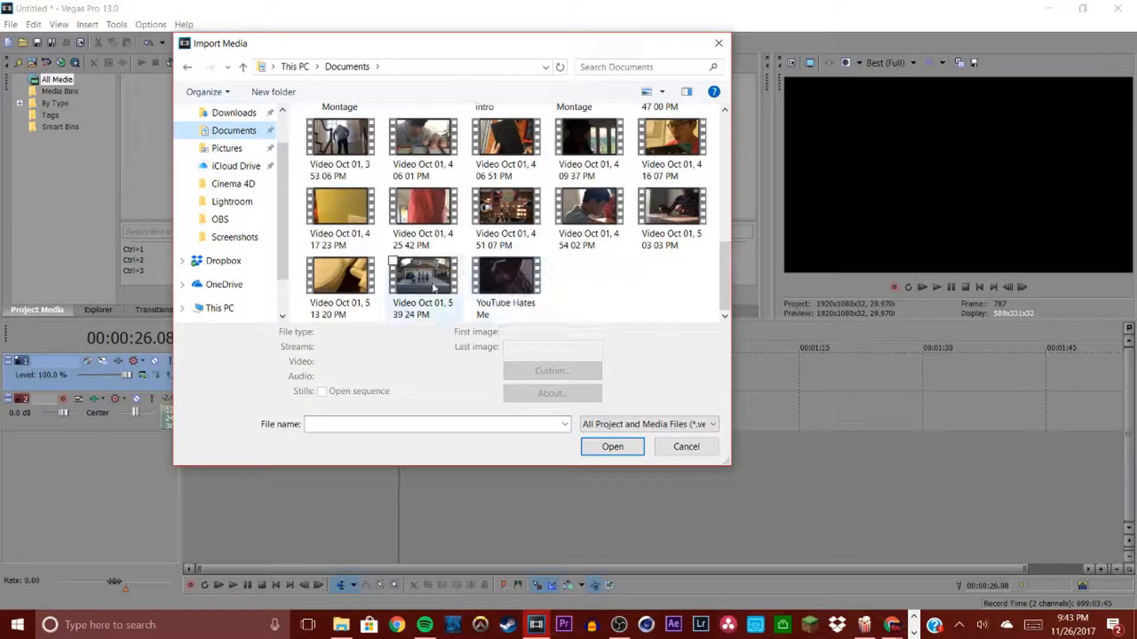
left_click(409, 290)
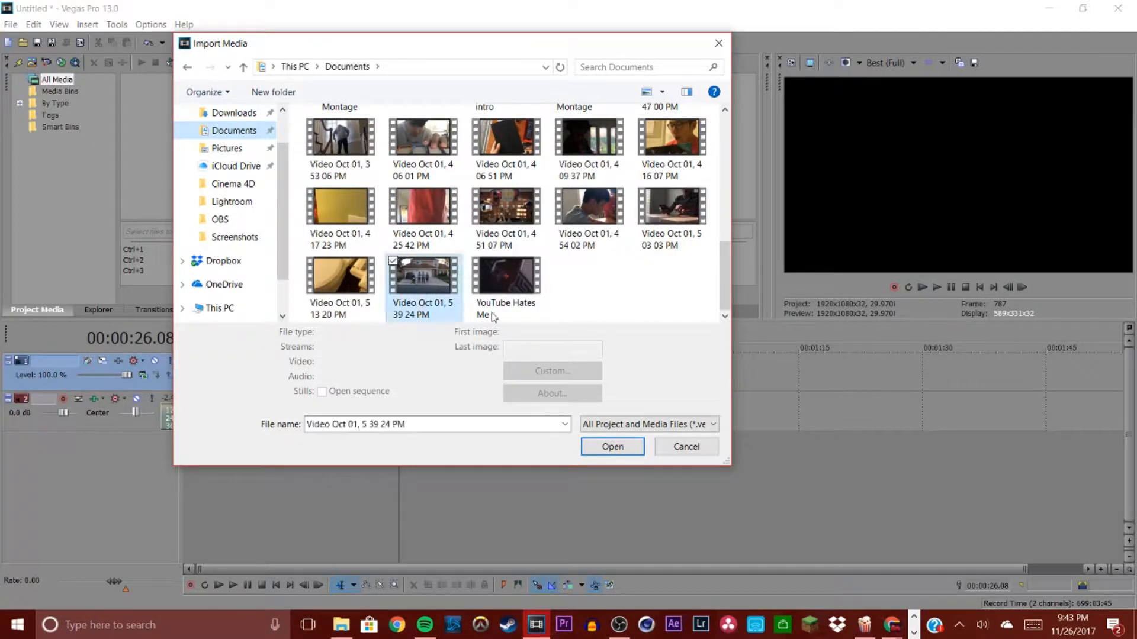
left_click(613, 468)
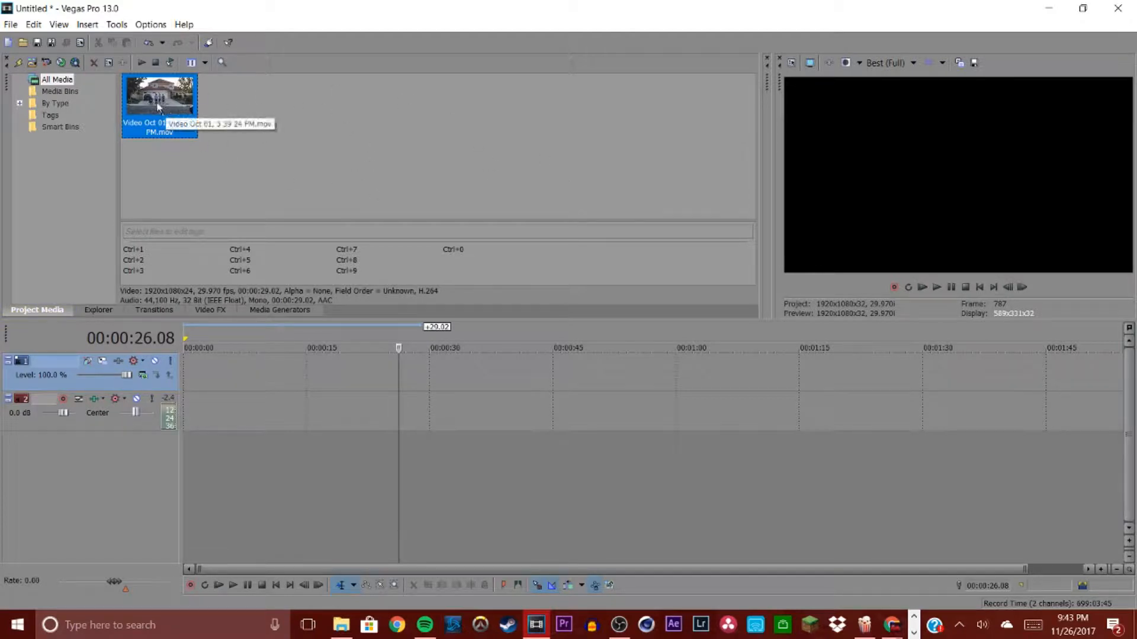
Step: Place the imported clip at the start of the timeline
left_click_drag(319, 403, 180, 376)
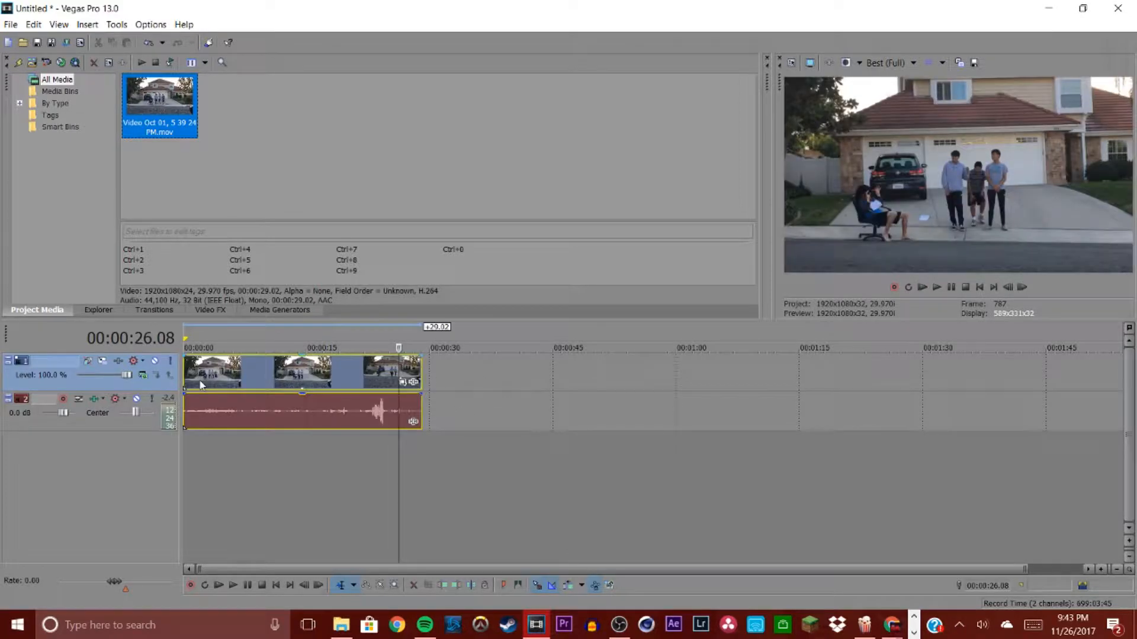
left_click(184, 370)
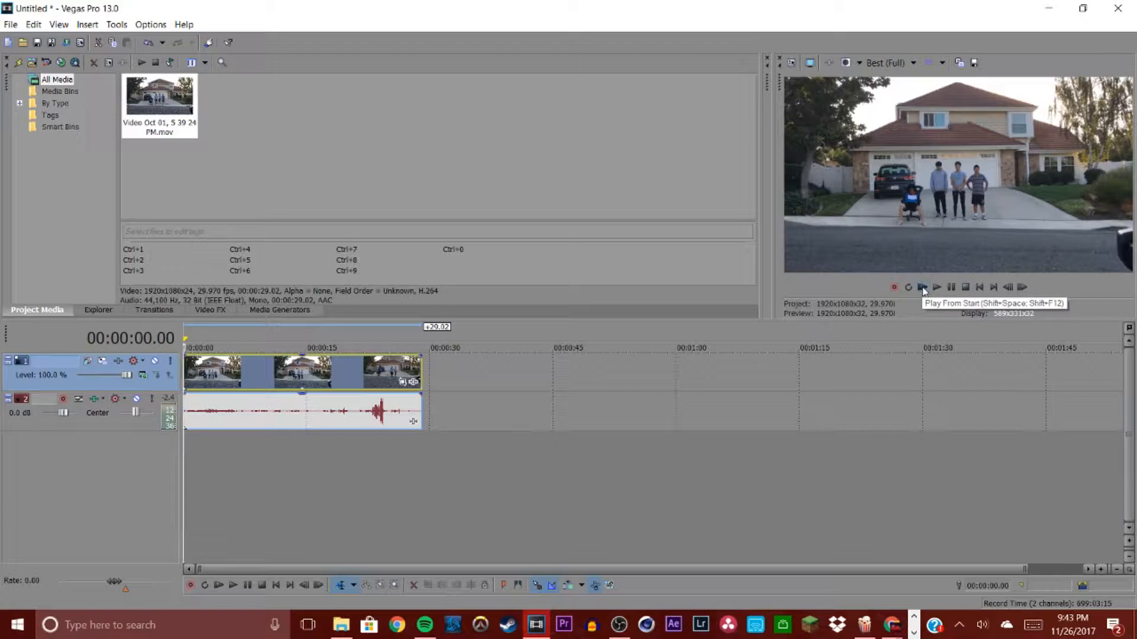
left_click(350, 372)
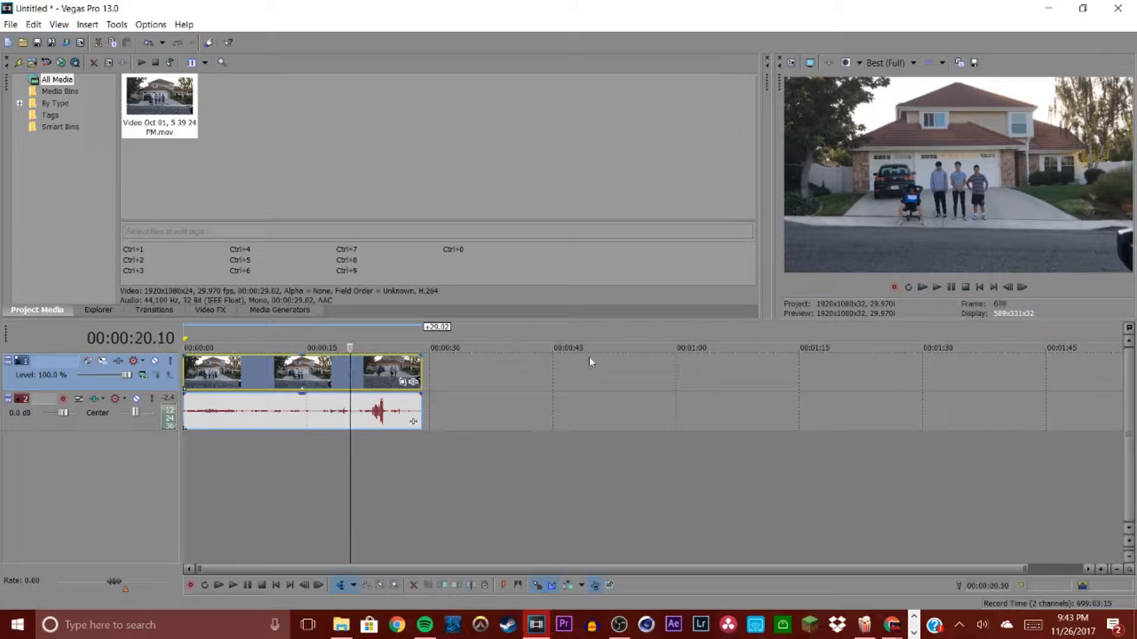
left_click(671, 389)
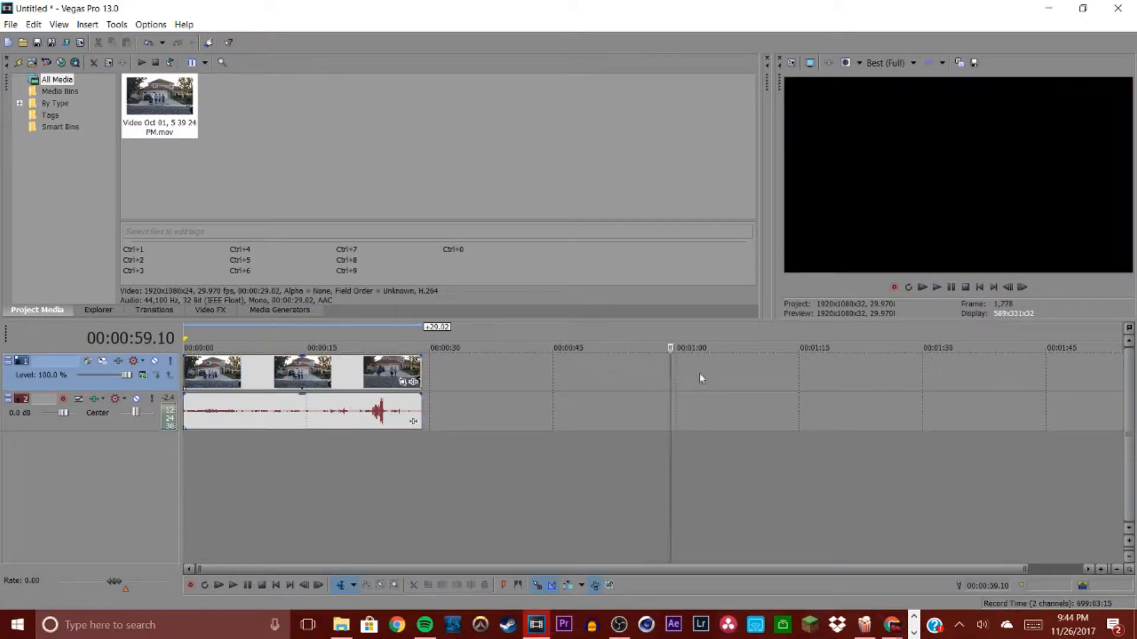
Step: Play the timeline from the start to preview the clip
left_click(937, 288)
left_click(923, 287)
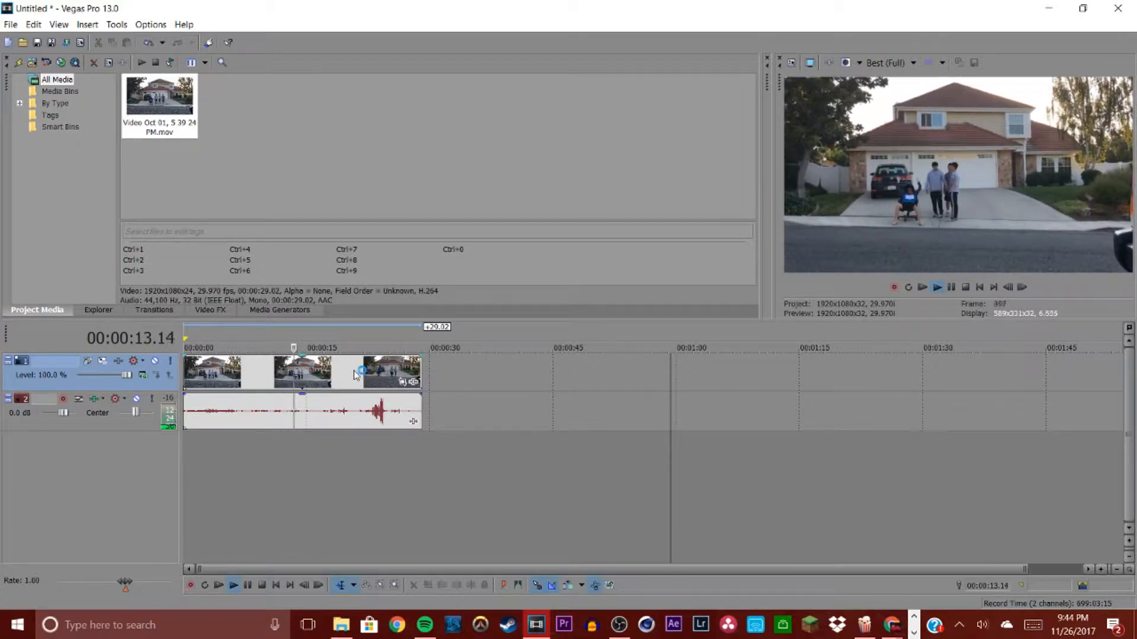
key("XF86AudioRaiseVolume")
key("XF86AudioRaiseVolume")
key("XF86AudioRaiseVolume")
key("XF86AudioRaiseVolume")
key("XF86AudioRaiseVolume")
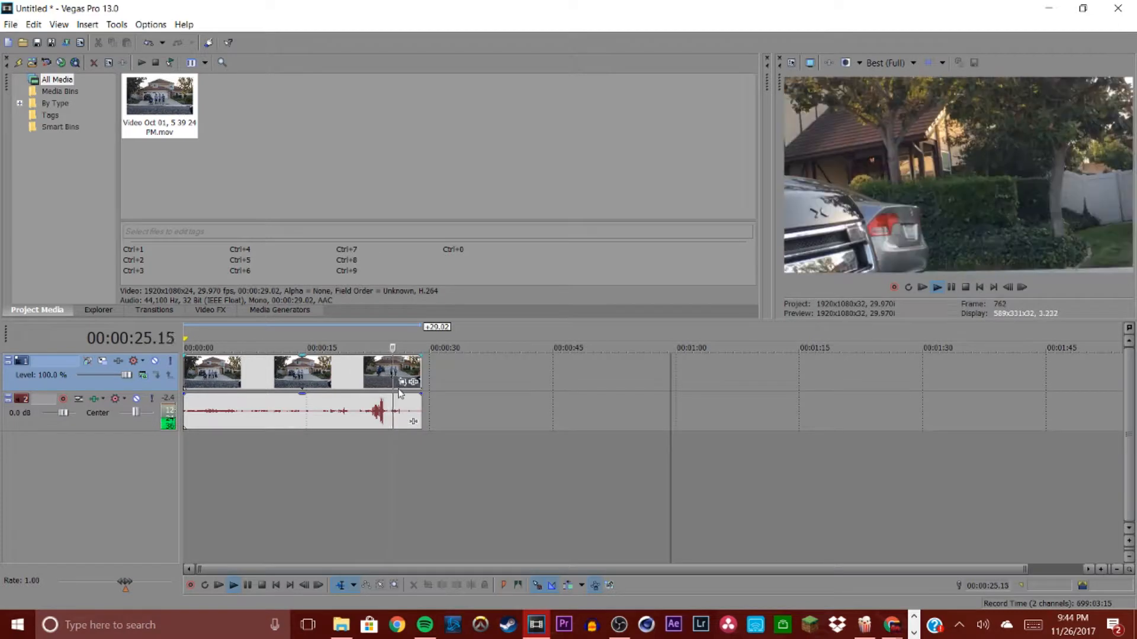
left_click(953, 288)
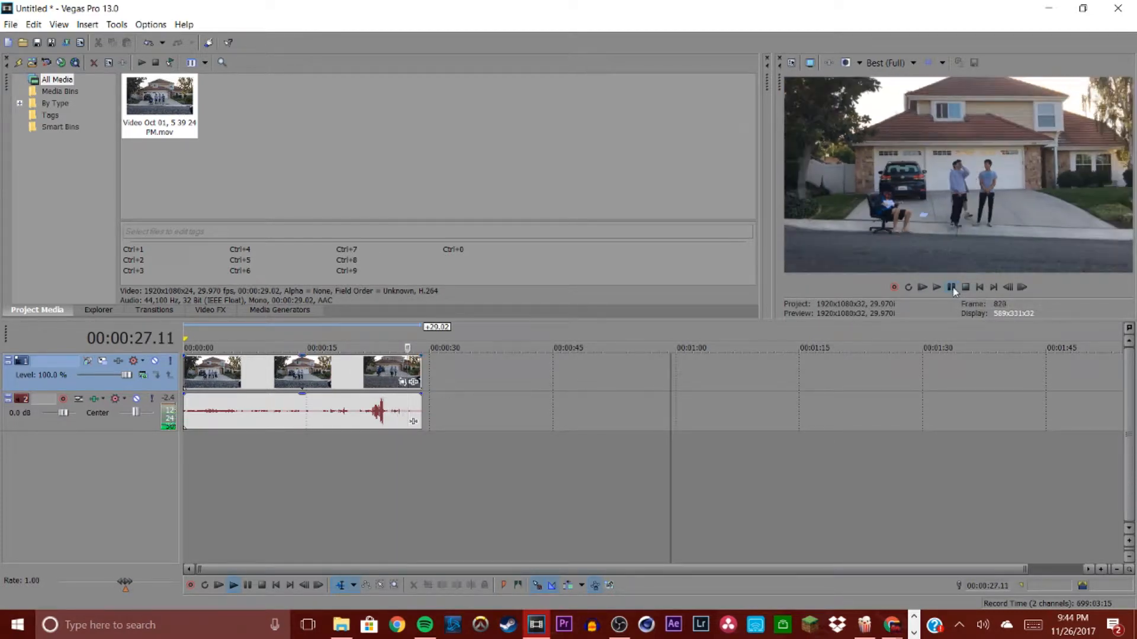
Step: Trim the end of the clip at 00:00:24.20
left_click(389, 383)
scroll(666, 426, "up", 5)
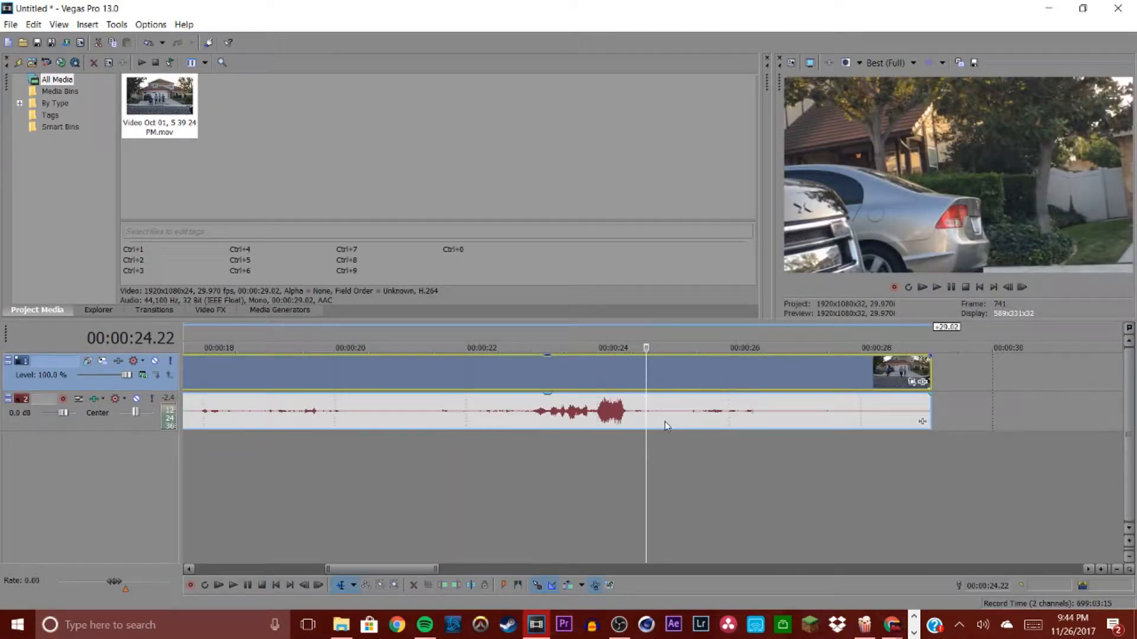
scroll(667, 425, "up", 2)
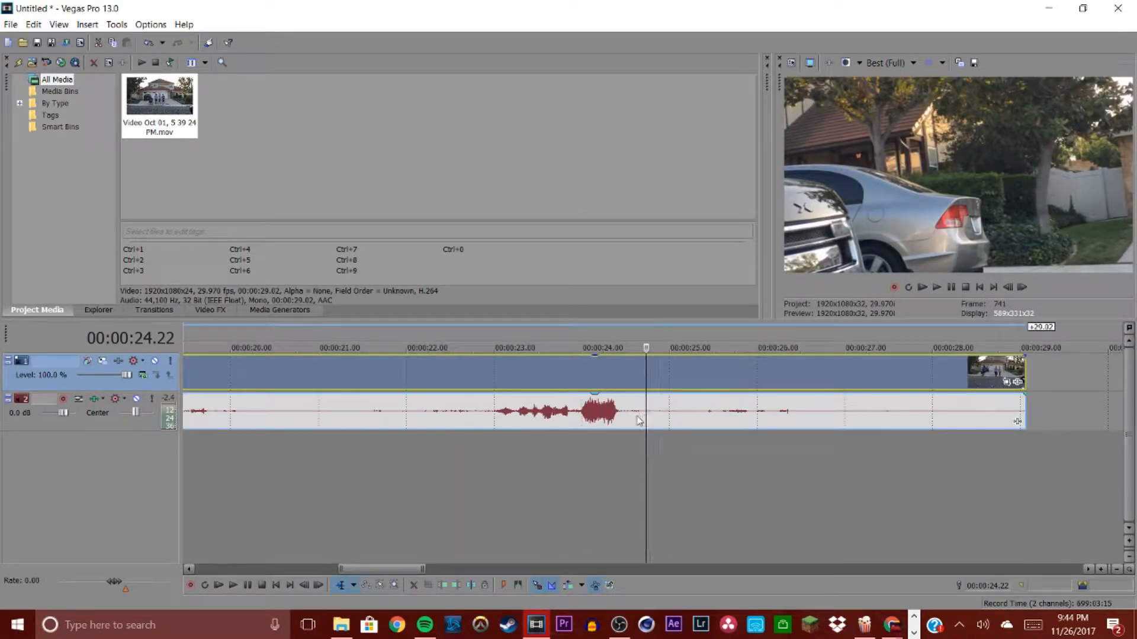
left_click(640, 383)
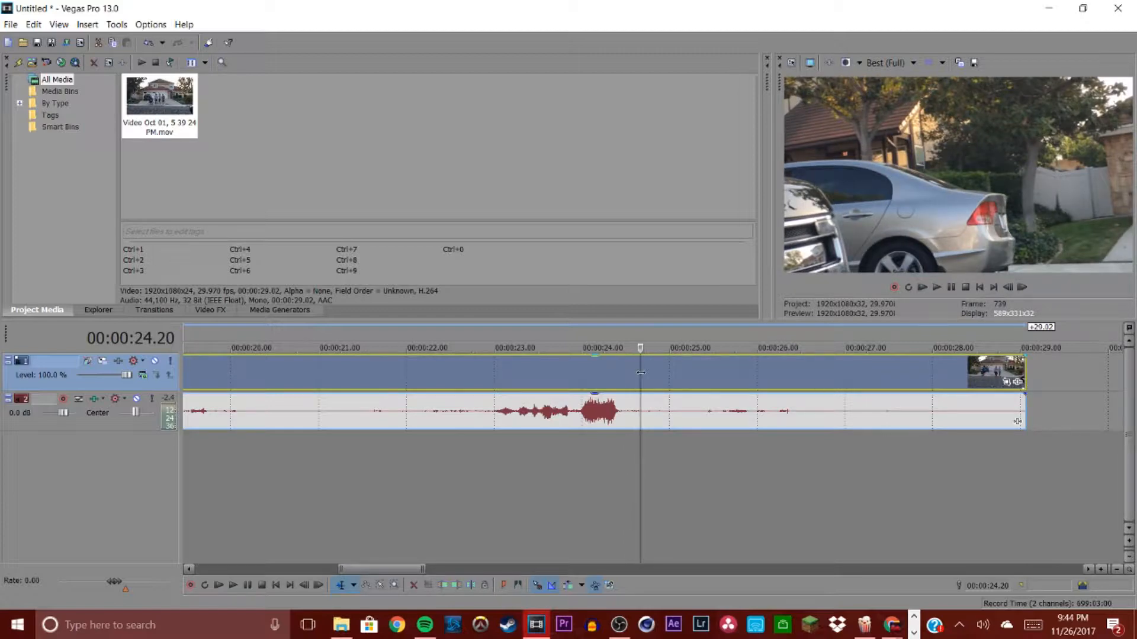
right_click(643, 377)
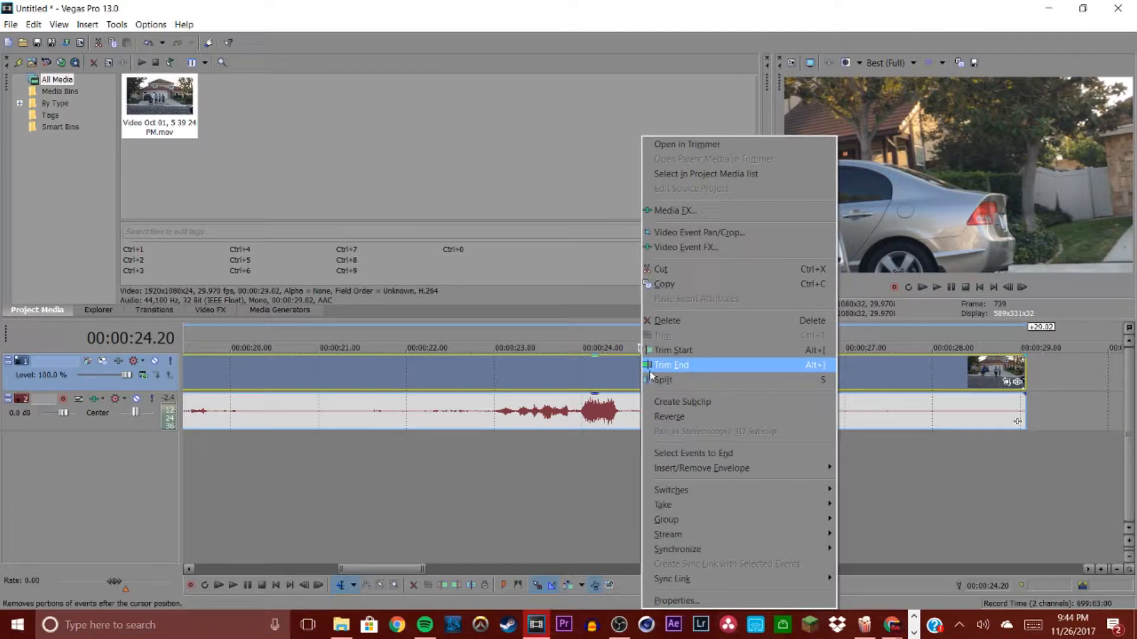
left_click(650, 371)
Step: Trim the start of the clip at 00:00:18.00
scroll(465, 383, "down", 5)
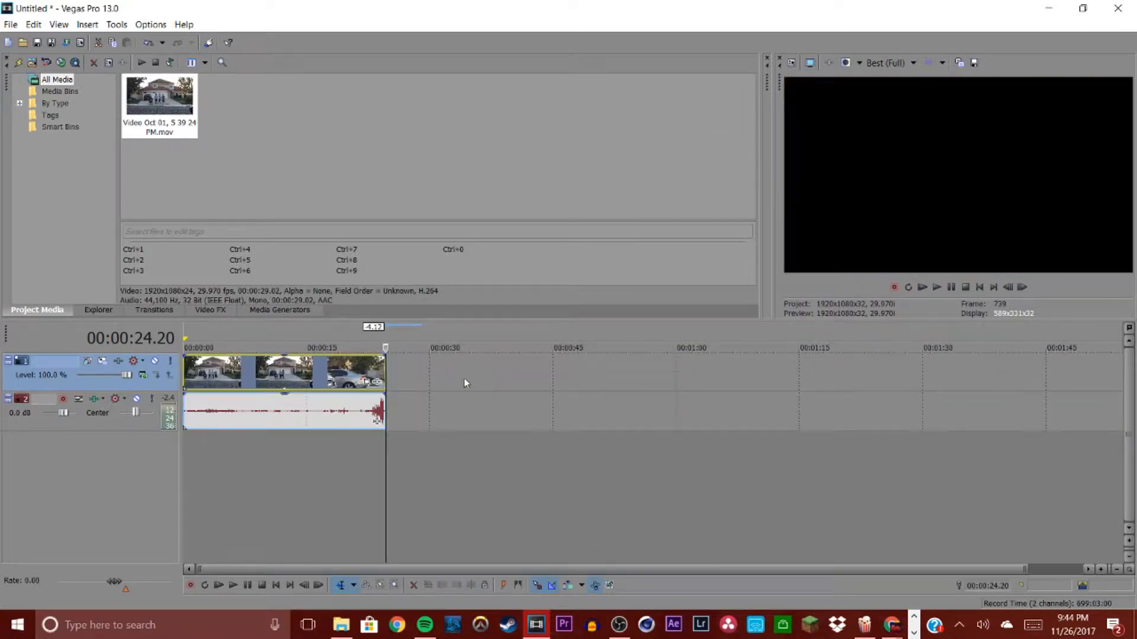
left_click(344, 372)
left_click(325, 371)
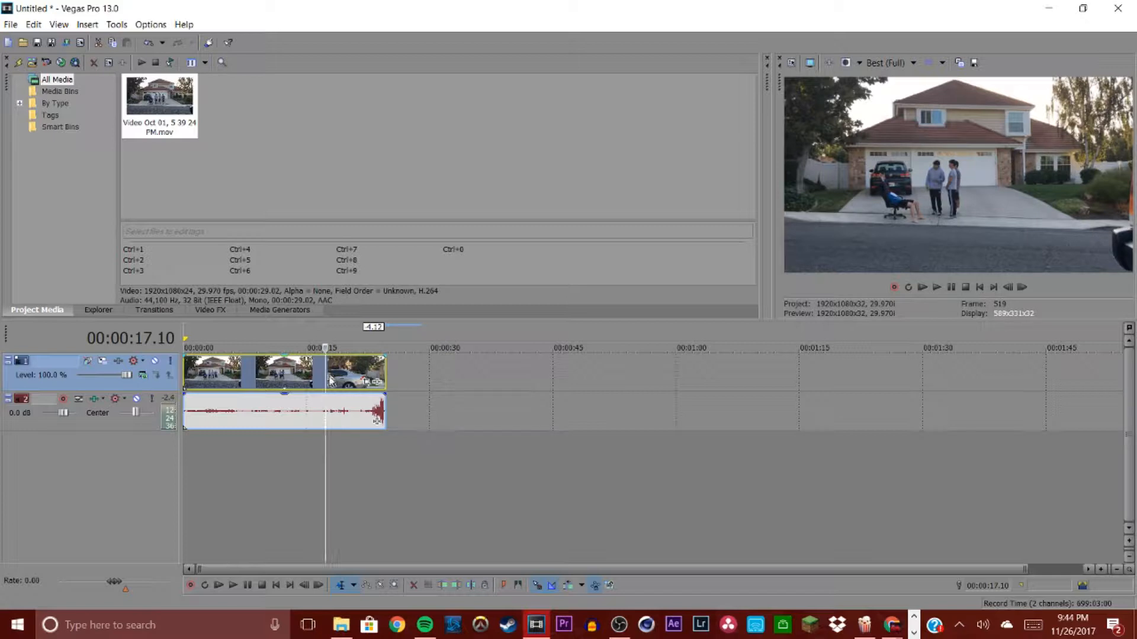
left_click(330, 379)
scroll(329, 379, "up", 8)
left_click(694, 378)
right_click(695, 379)
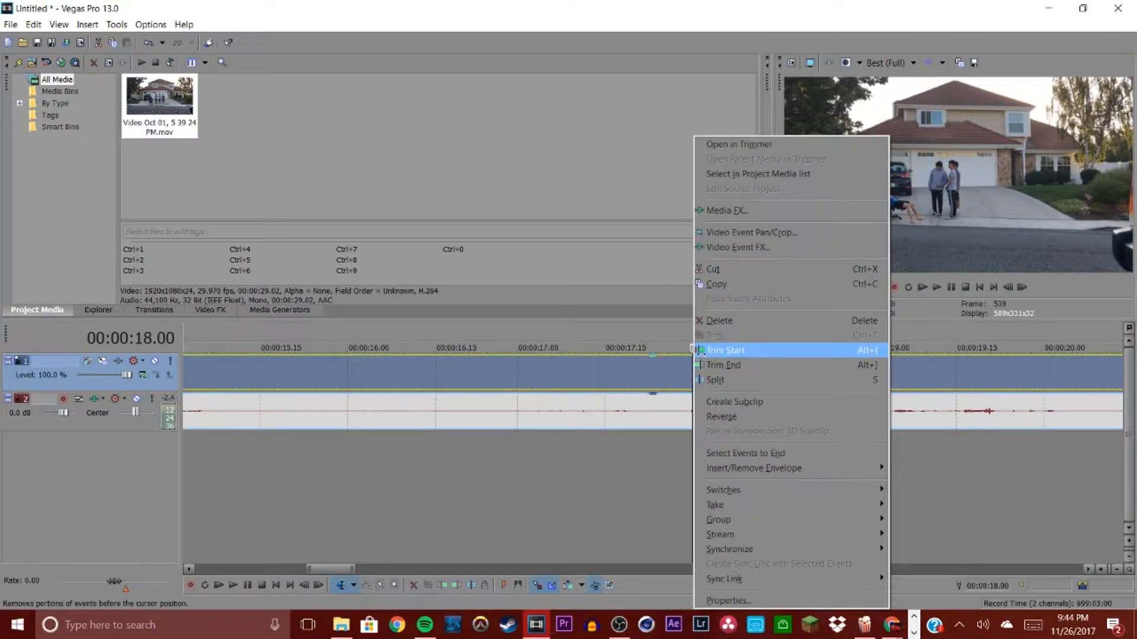
left_click(868, 351)
Step: Move the trimmed clip to the beginning of the timeline
scroll(620, 392, "down", 8)
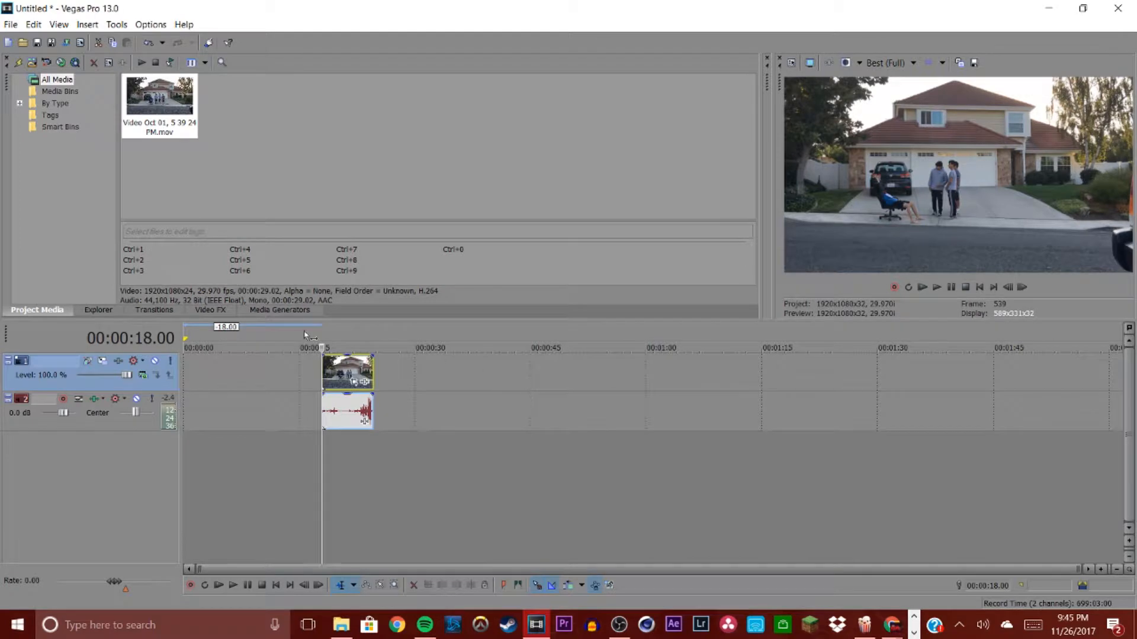
left_click_drag(358, 372, 210, 367)
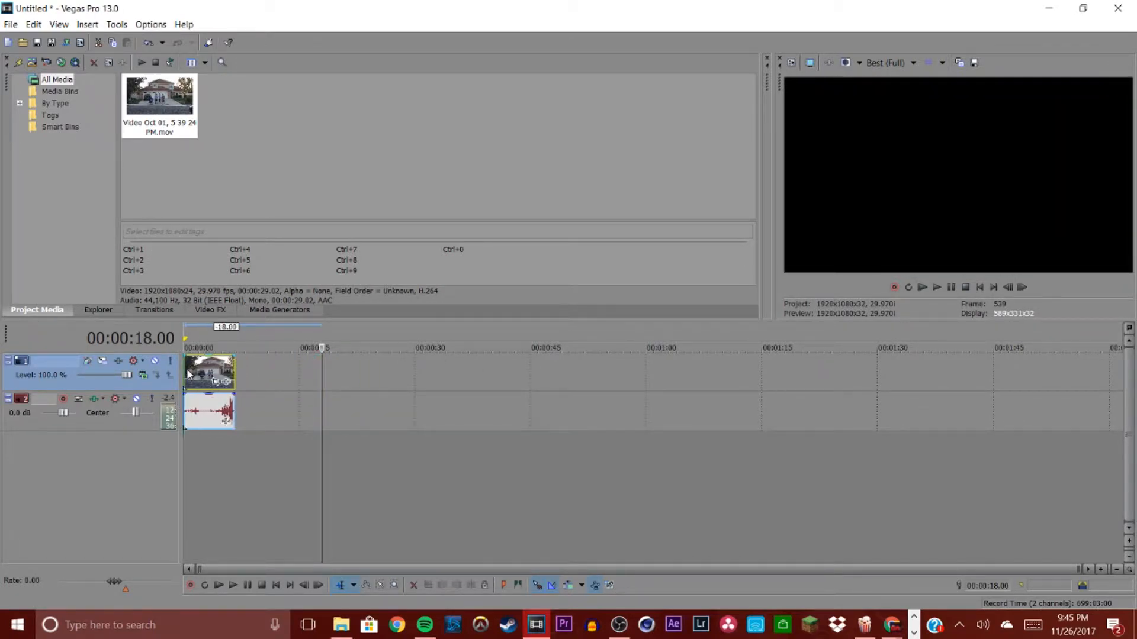
key("ctrl+Home")
Step: Play back the trimmed clip from the start
left_click(936, 288)
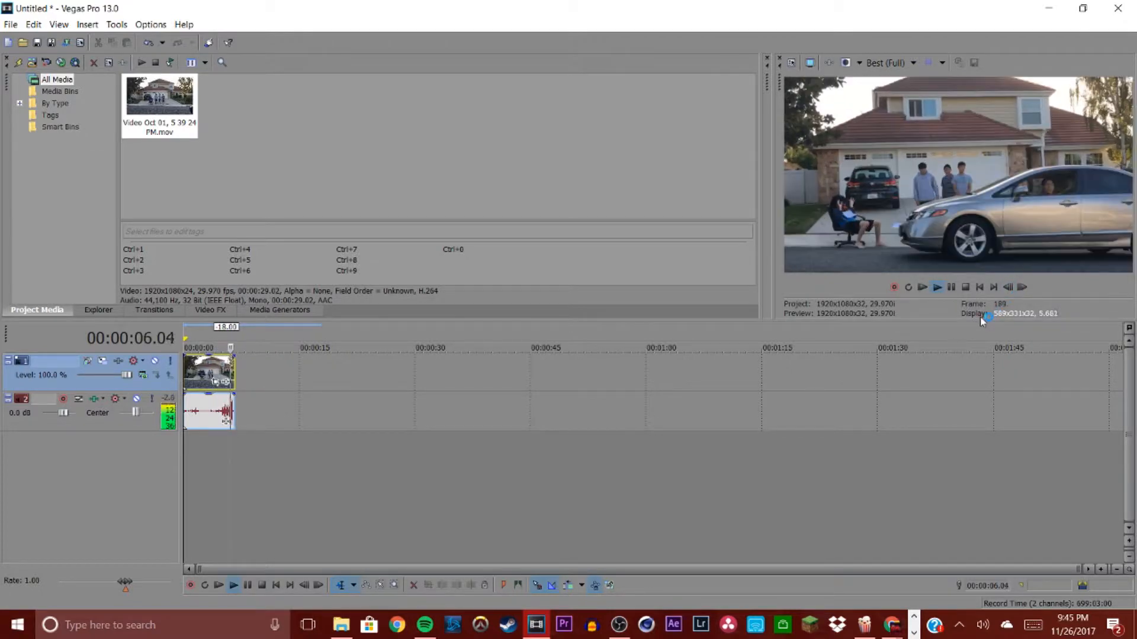
left_click(208, 372)
scroll(266, 386, "up", 5)
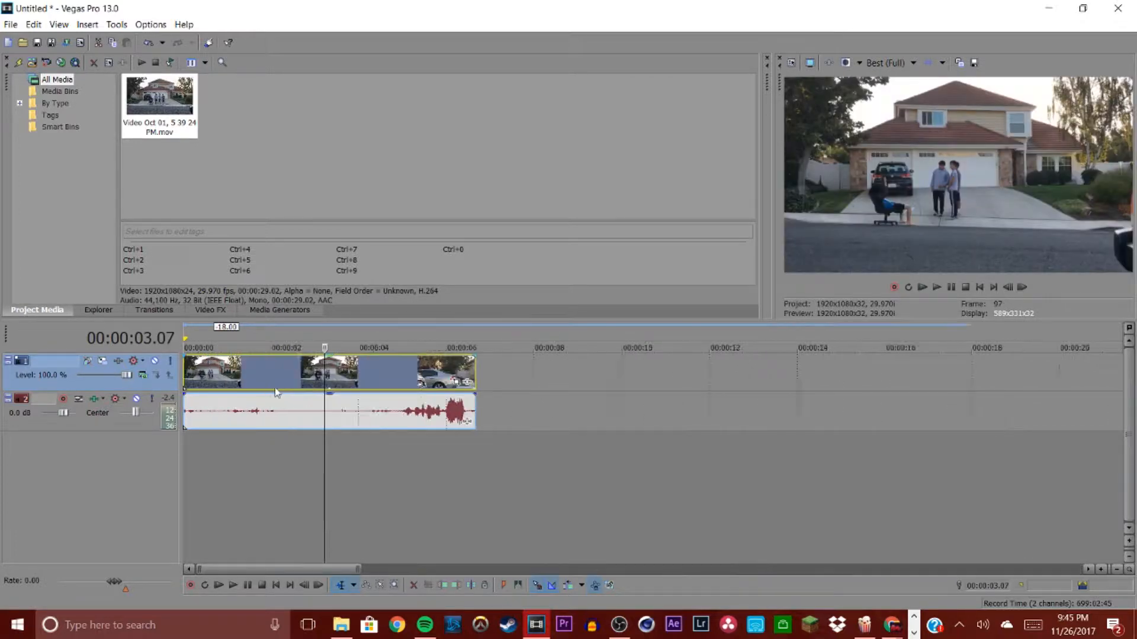
scroll(270, 392, "up", 3)
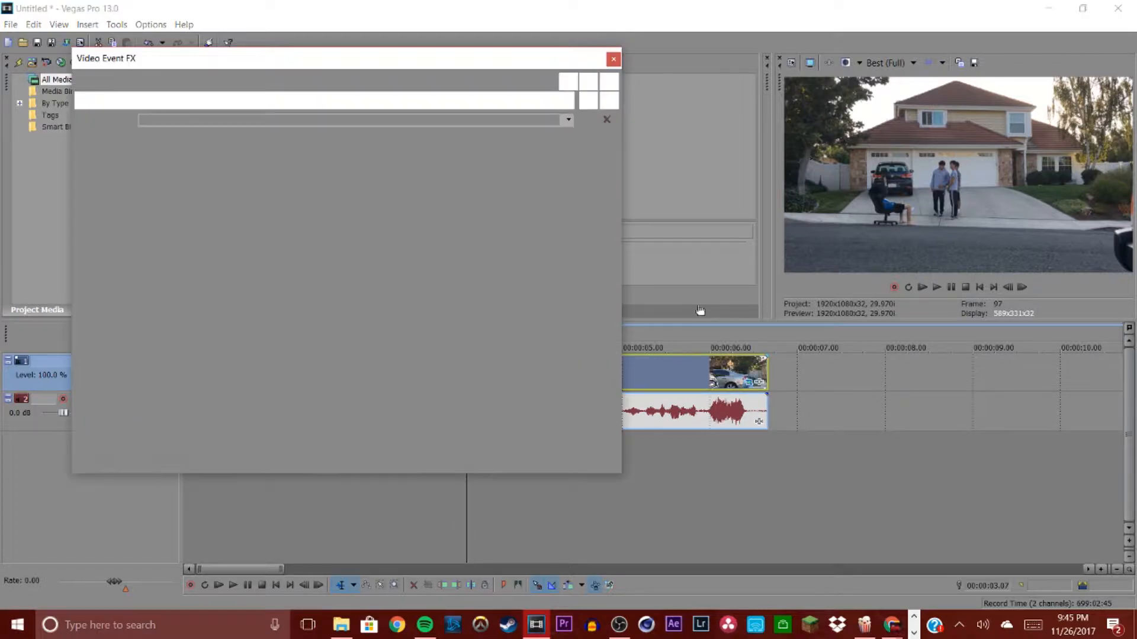
left_click_drag(294, 65, 507, 62)
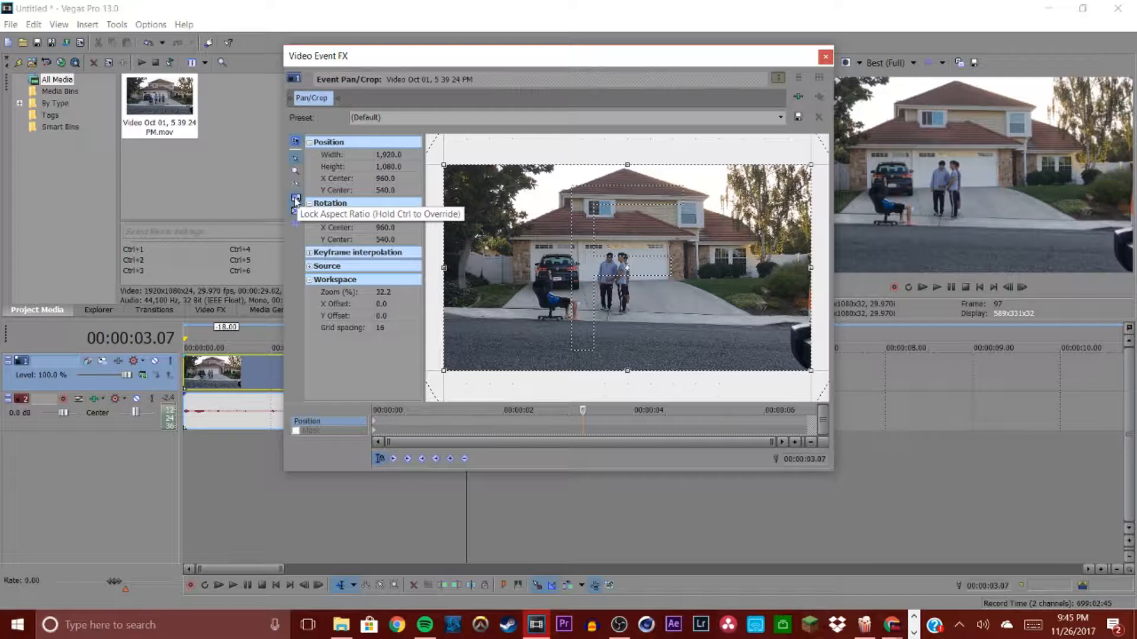
scroll(505, 310, "down", 10)
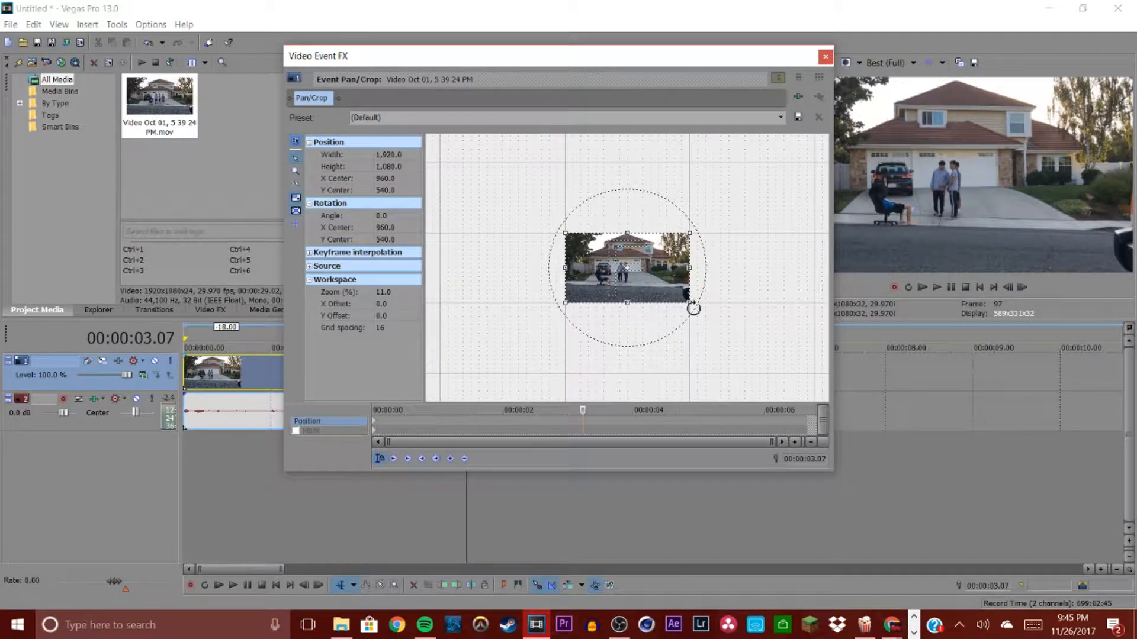
mouse_move(701, 311)
left_mouse_down()
mouse_move(794, 363)
mouse_move(651, 284)
mouse_move(743, 315)
mouse_move(698, 295)
mouse_move(735, 320)
mouse_move(713, 312)
left_mouse_up()
right_click(666, 290)
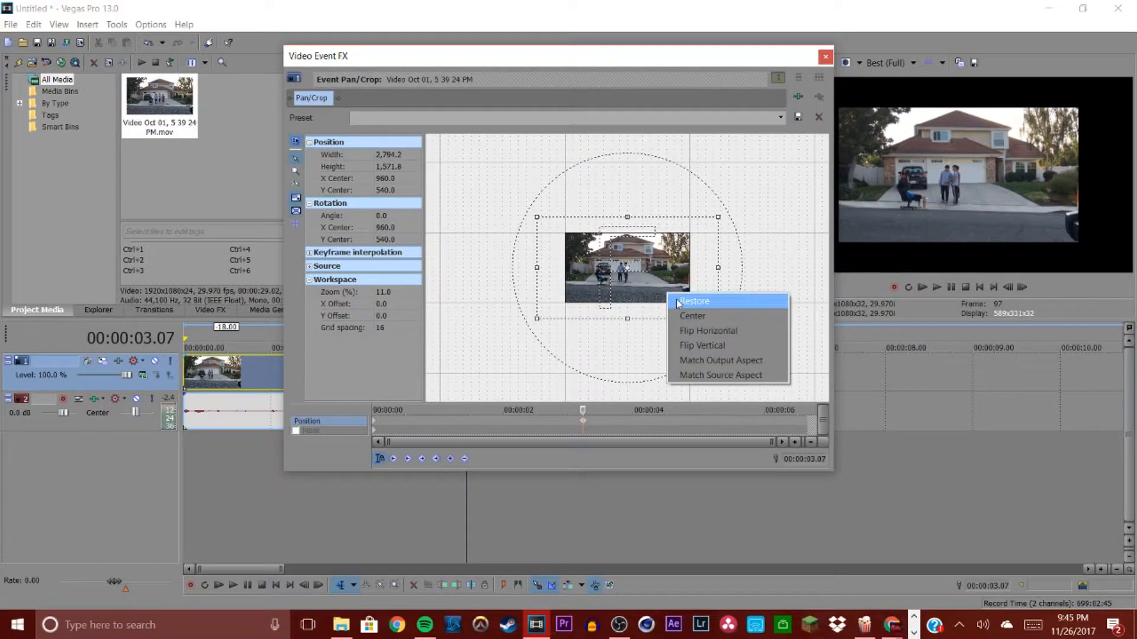
left_click(679, 302)
Step: Crop the clip's pan/crop frame to a height of 833.7 for letterbox bars, then close the dialog
mouse_move(749, 61)
left_mouse_down()
mouse_move(640, 61)
mouse_move(741, 67)
left_mouse_up()
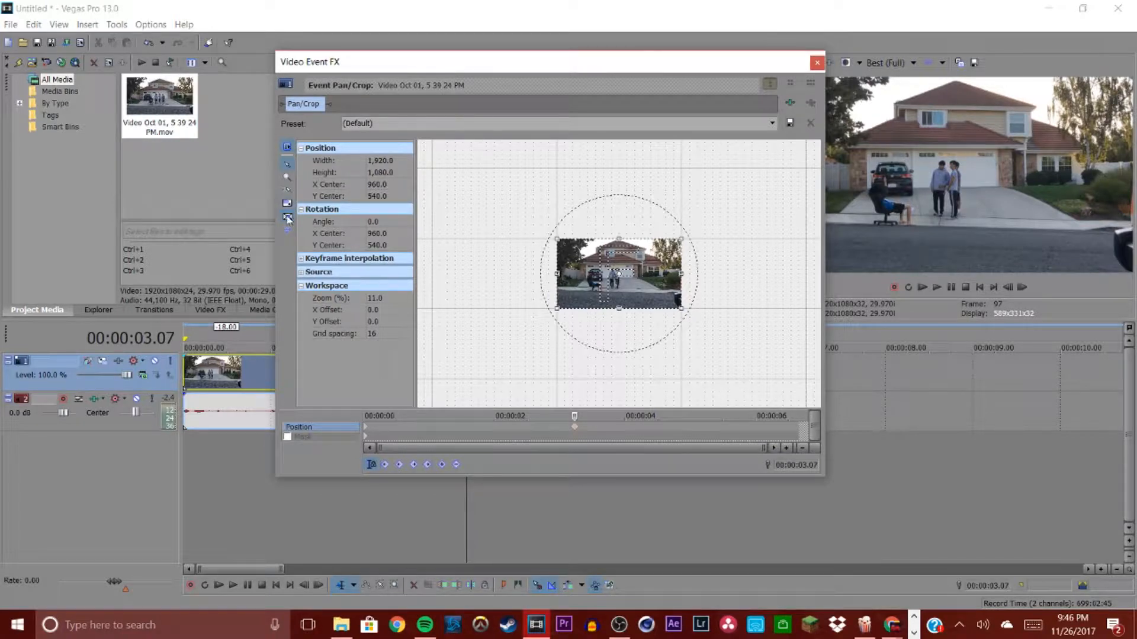
scroll(619, 315, "up", 5)
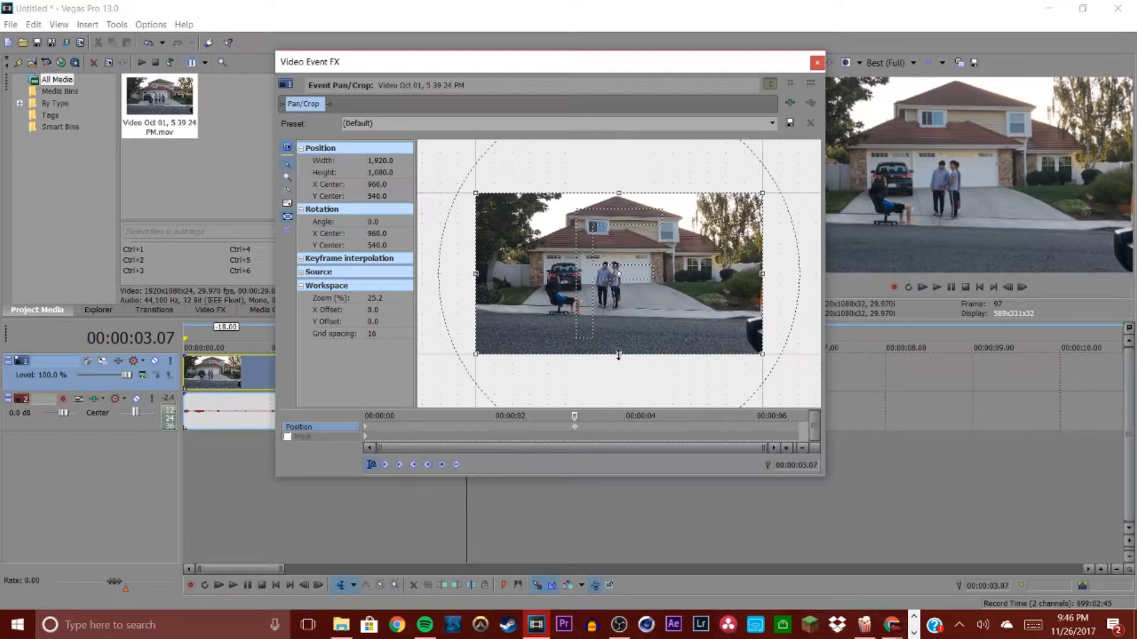
left_click_drag(619, 356, 618, 336)
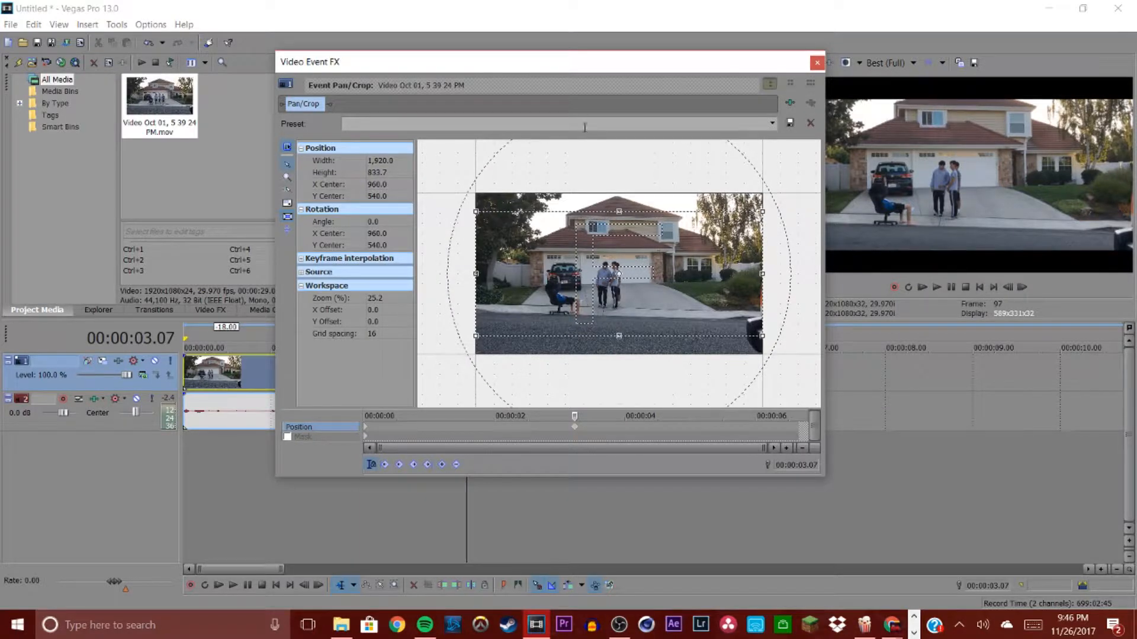
left_click_drag(601, 63, 497, 30)
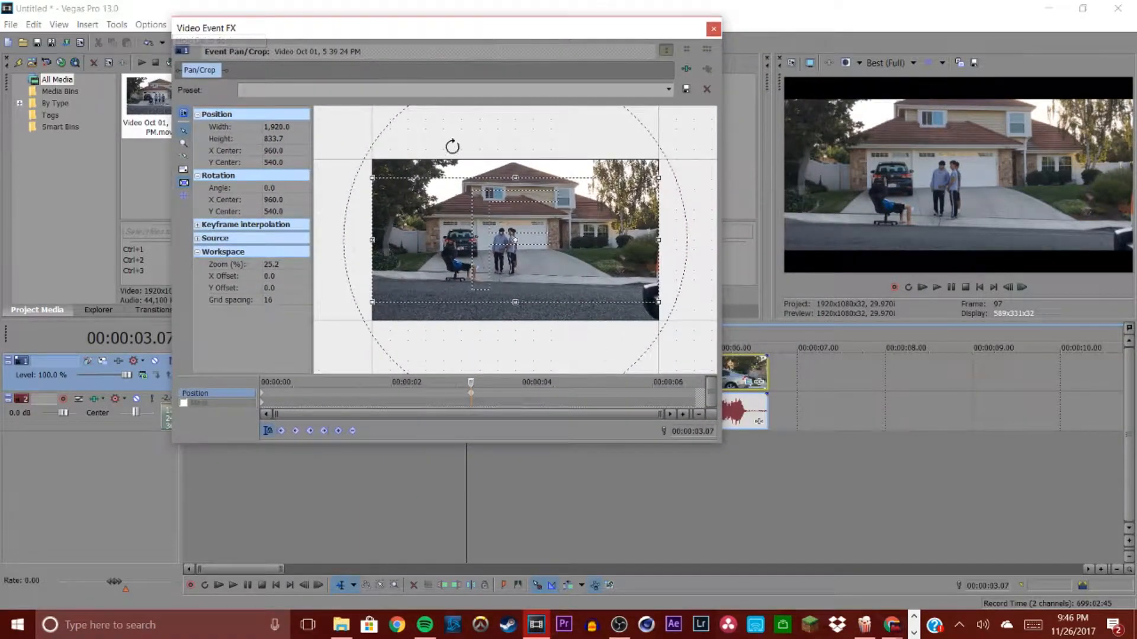
mouse_move(515, 303)
left_mouse_down()
mouse_move(515, 312)
mouse_move(515, 291)
mouse_move(512, 304)
left_mouse_up()
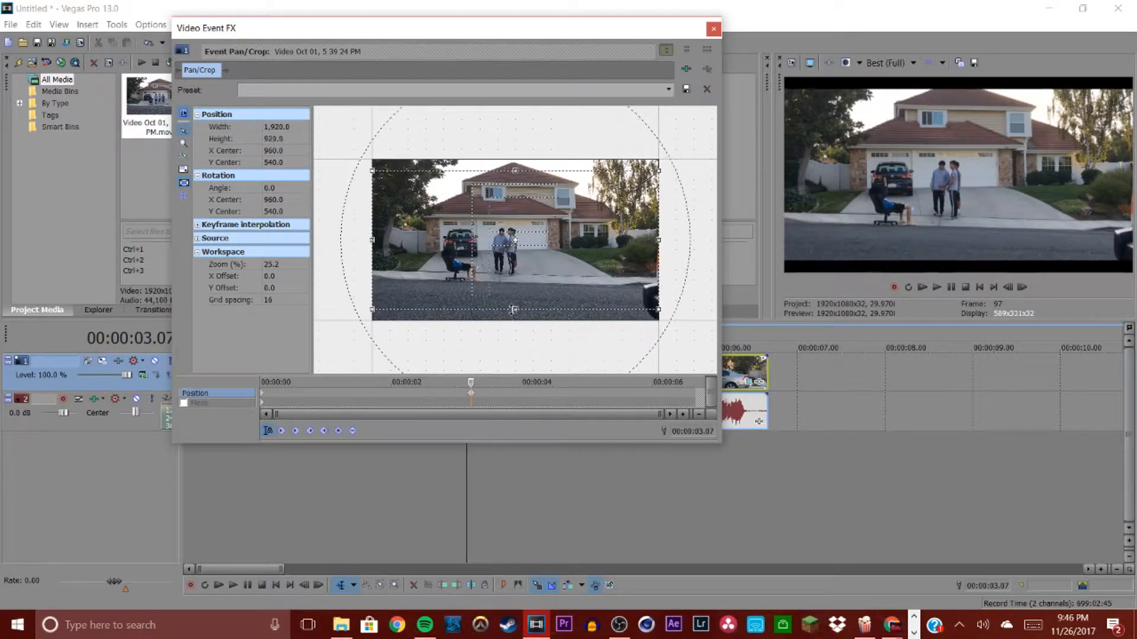
left_click_drag(512, 304, 512, 303)
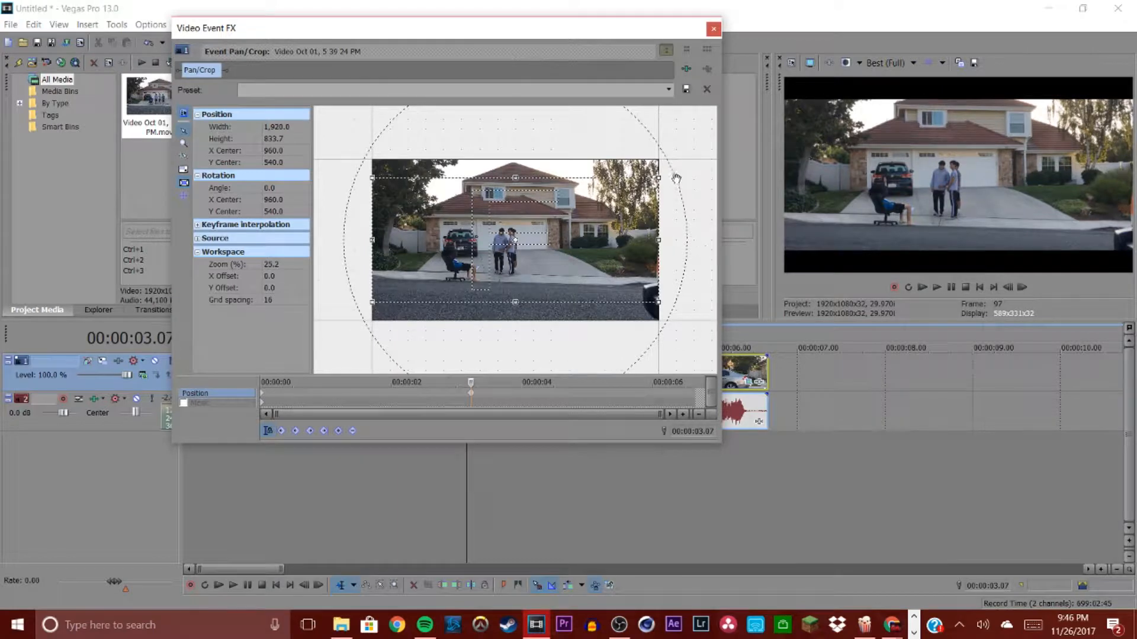
left_click(712, 30)
scroll(413, 370, "down", 8)
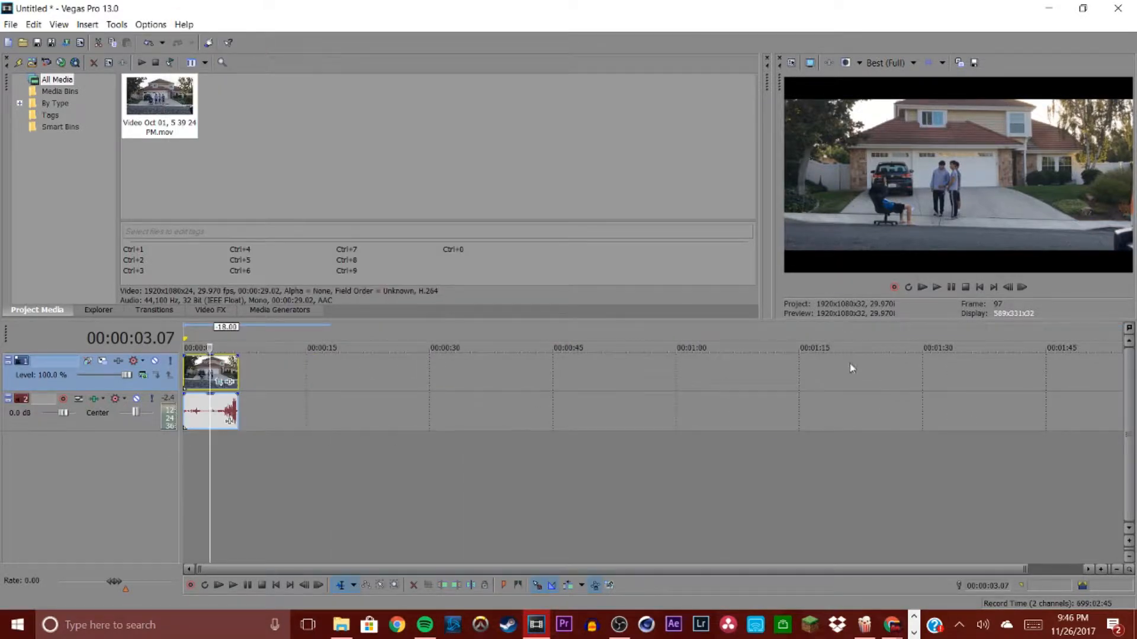
scroll(244, 388, "up", 5)
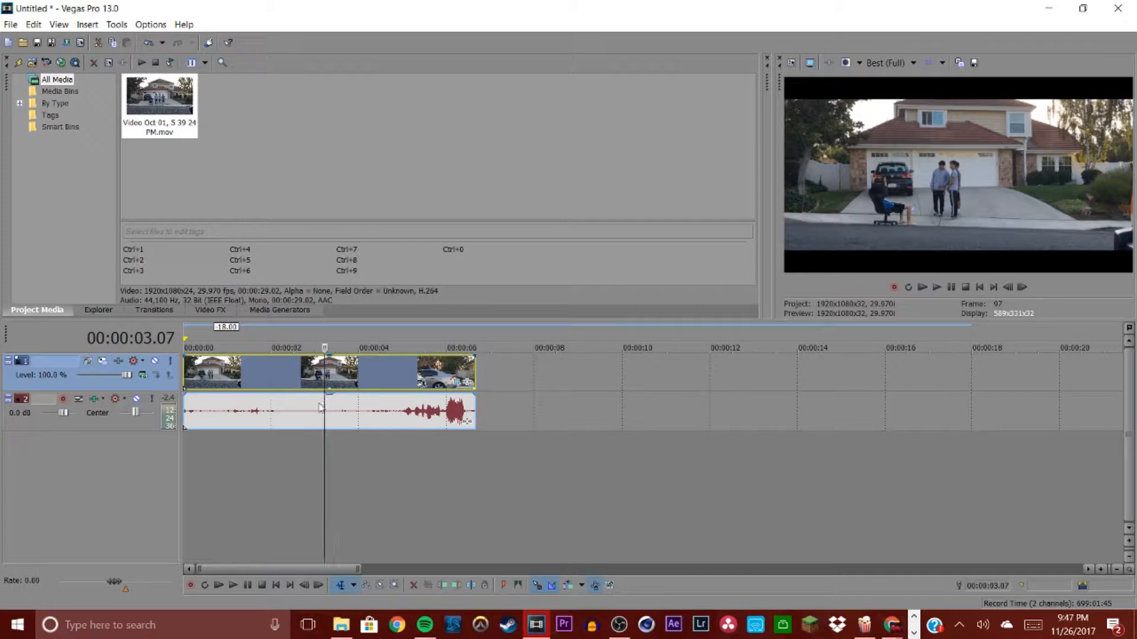
Step: Turn on Disable Resample in the video clip's switches
right_click(338, 379)
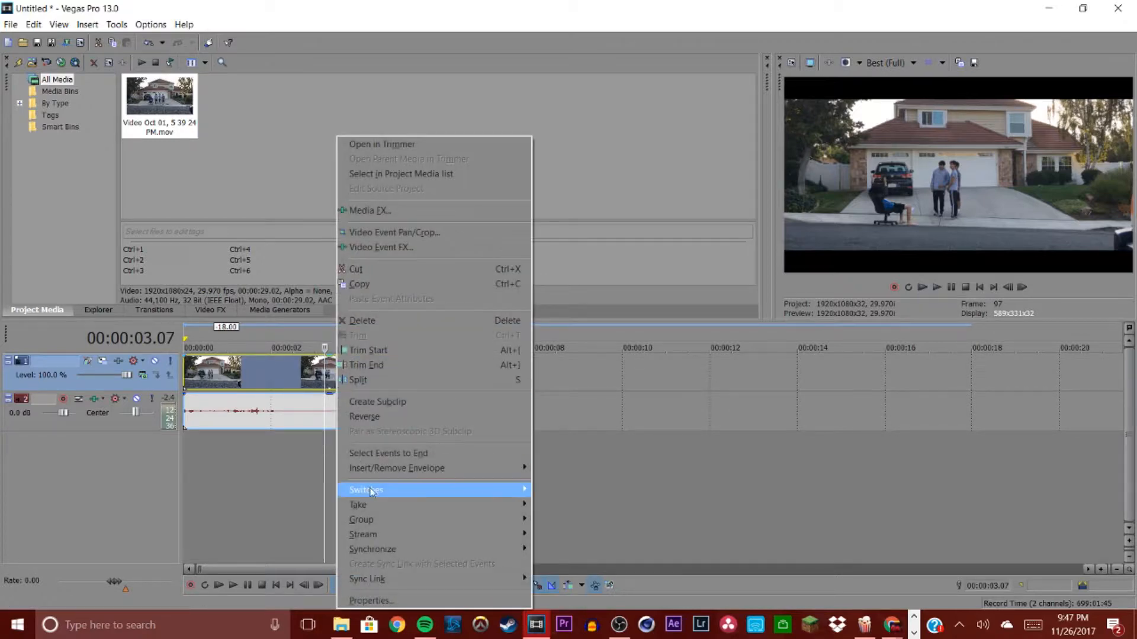
mouse_move(382, 496)
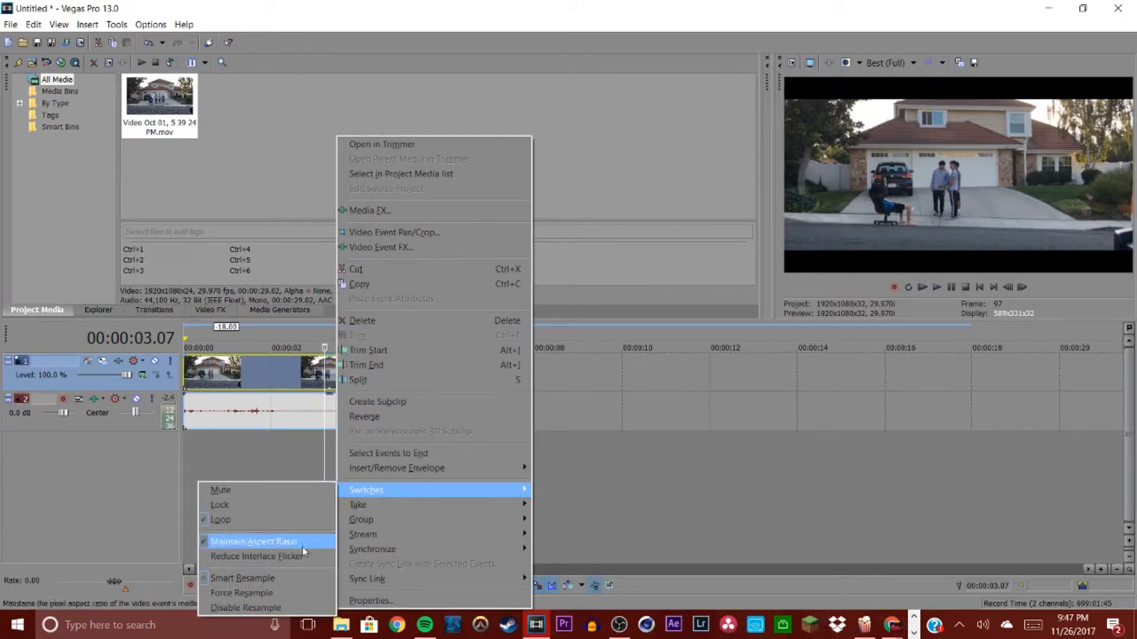
left_click(313, 610)
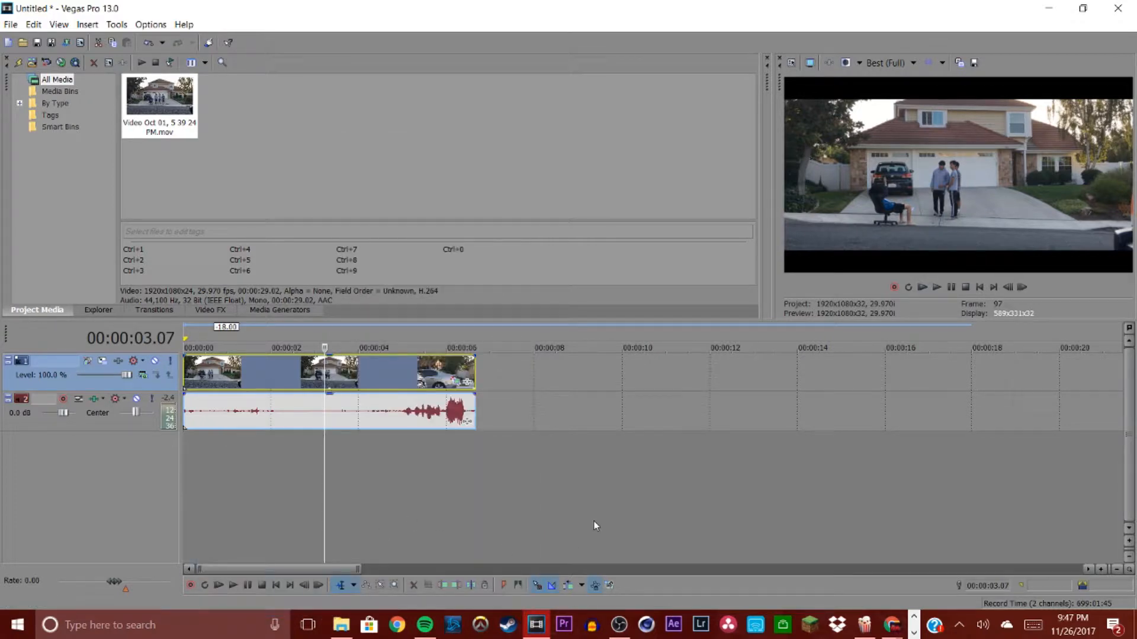
Step: Scrub through the clip and inspect its pan/crop keyframes at different points in time
left_click(225, 389)
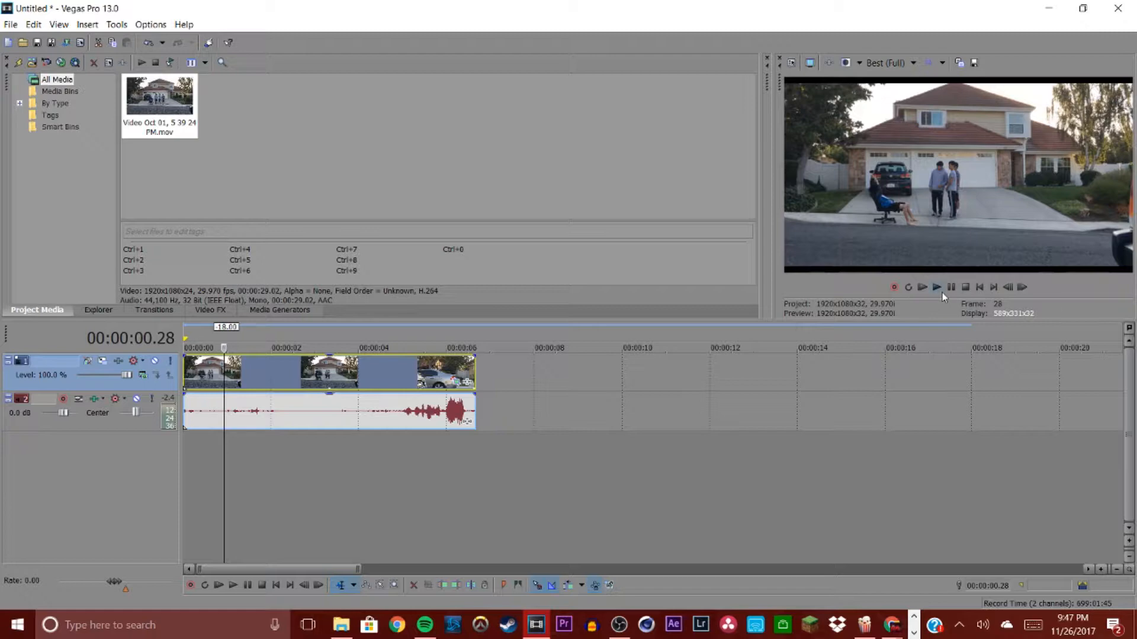
left_click(438, 375)
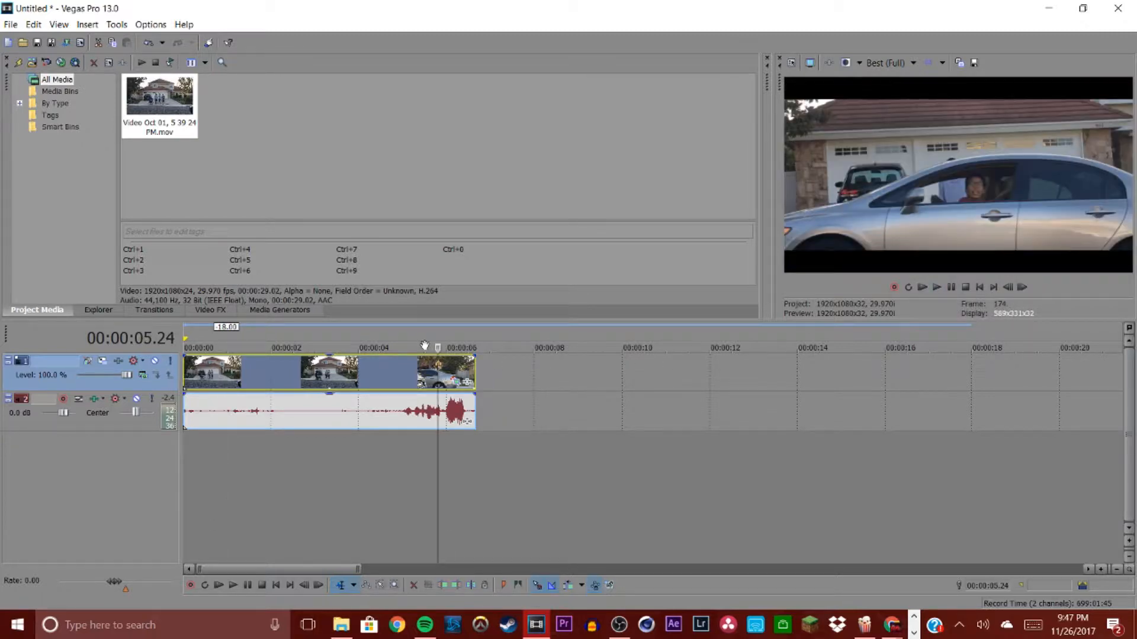
left_click(207, 382)
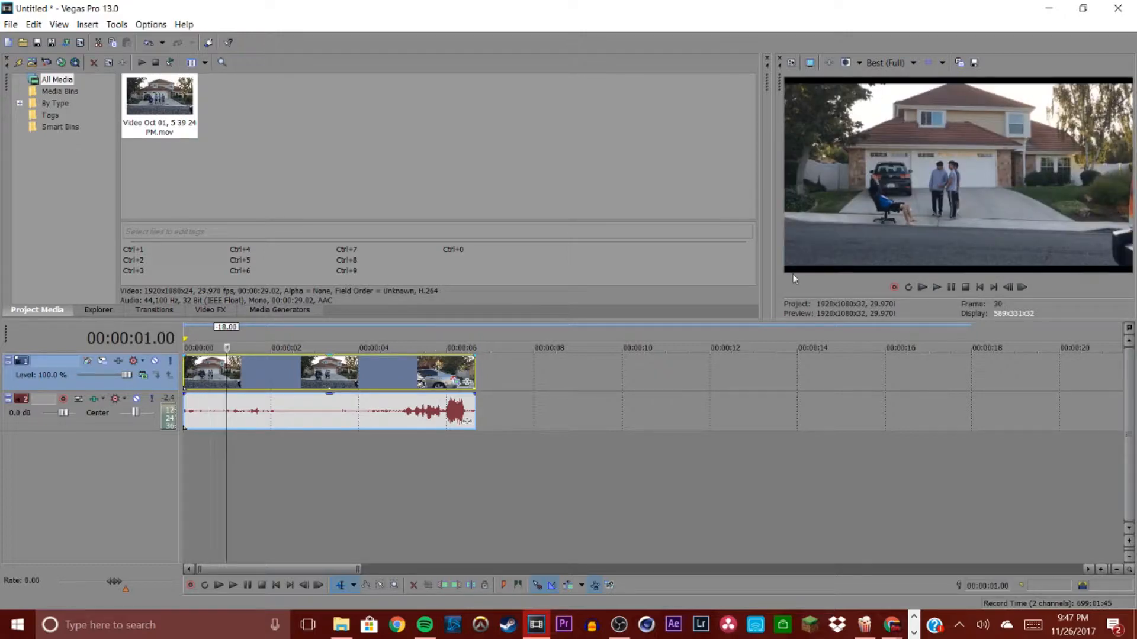
left_click(457, 382)
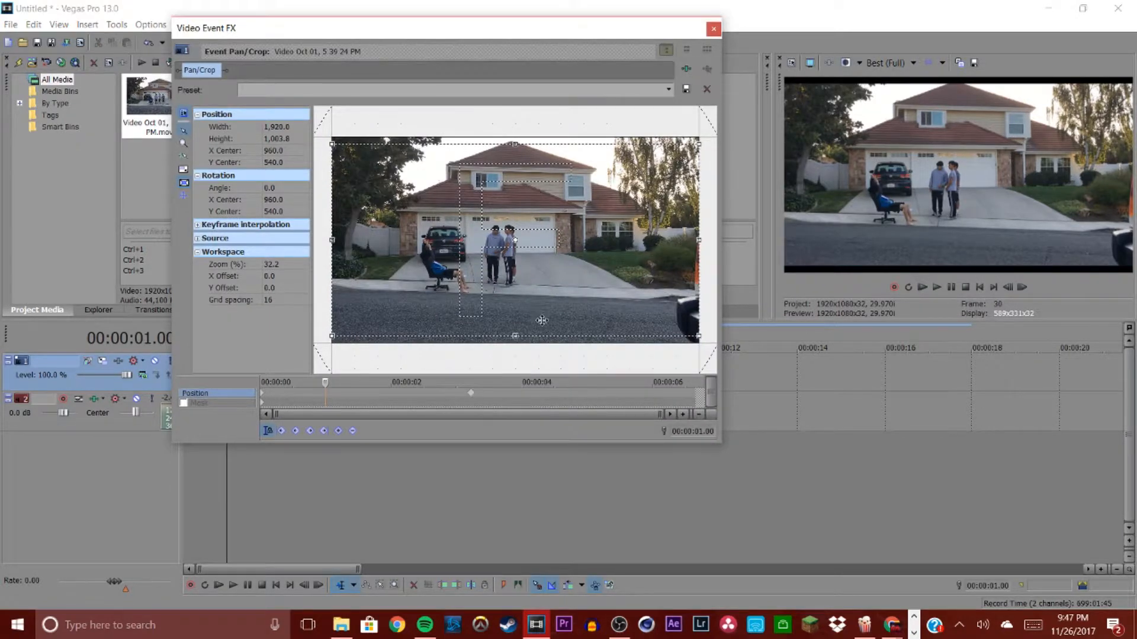
left_click(471, 398)
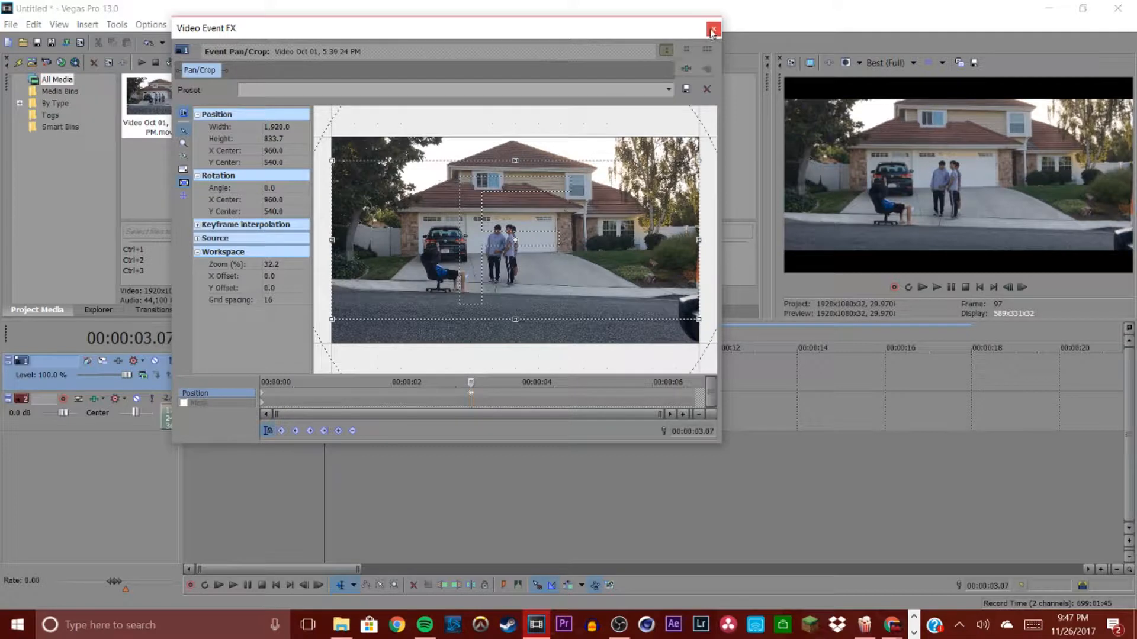
left_click(713, 28)
scroll(365, 380, "up", 3)
scroll(432, 391, "down", 3)
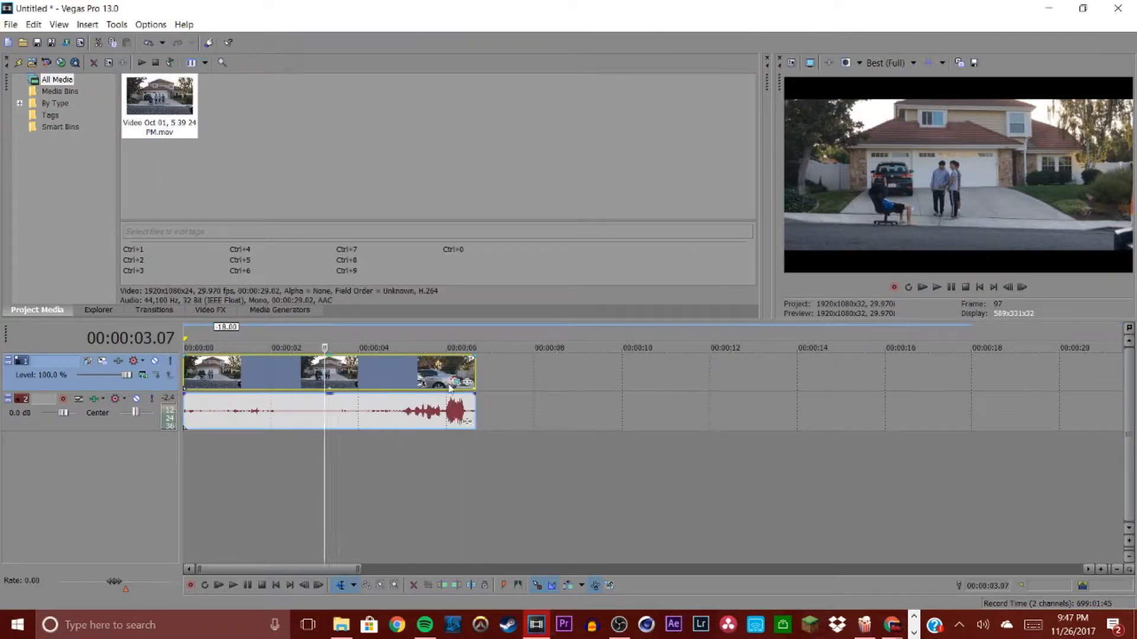
Step: Reopen the clip's Pan/Crop, examine the first keyframe's frame, then play back the preview
left_click(467, 382)
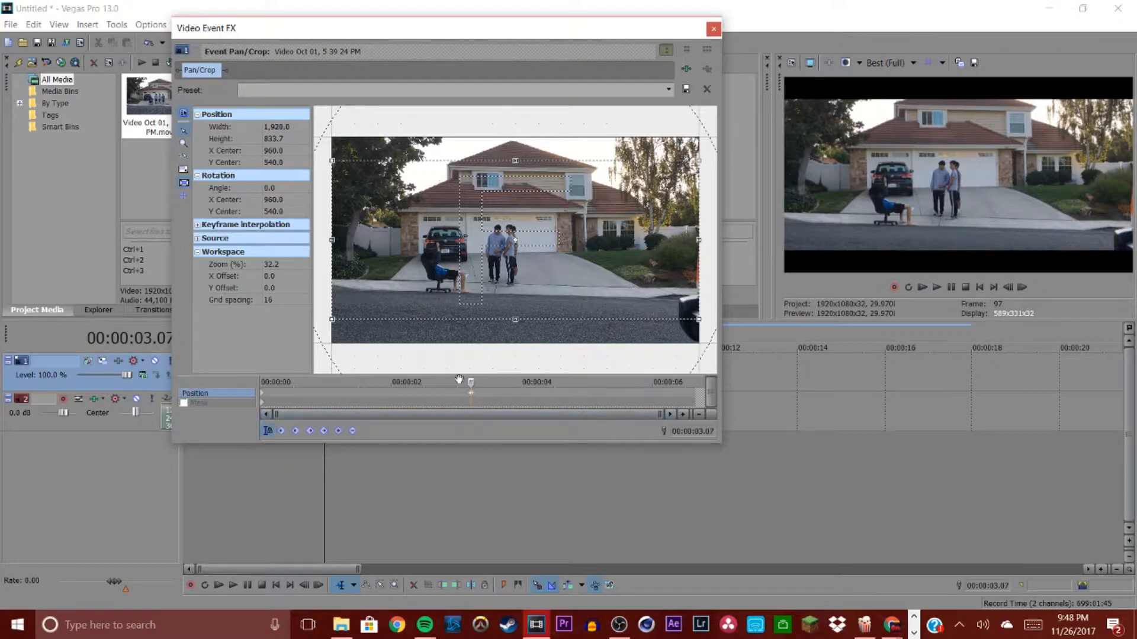
scroll(472, 317, "down", 4)
scroll(472, 313, "up", 3)
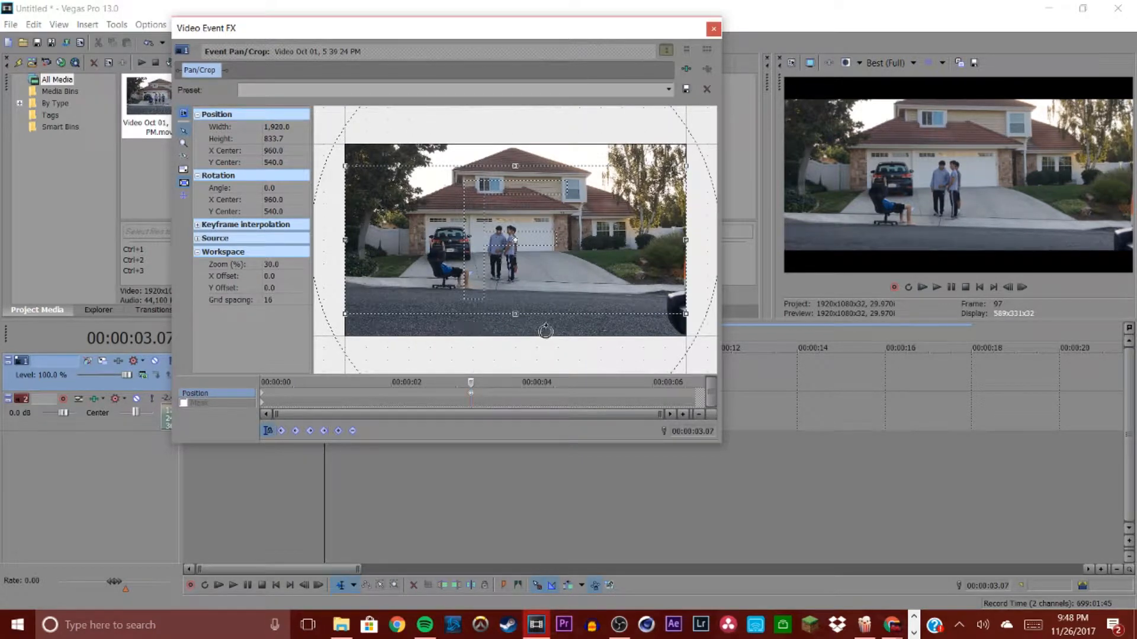
left_click(262, 394)
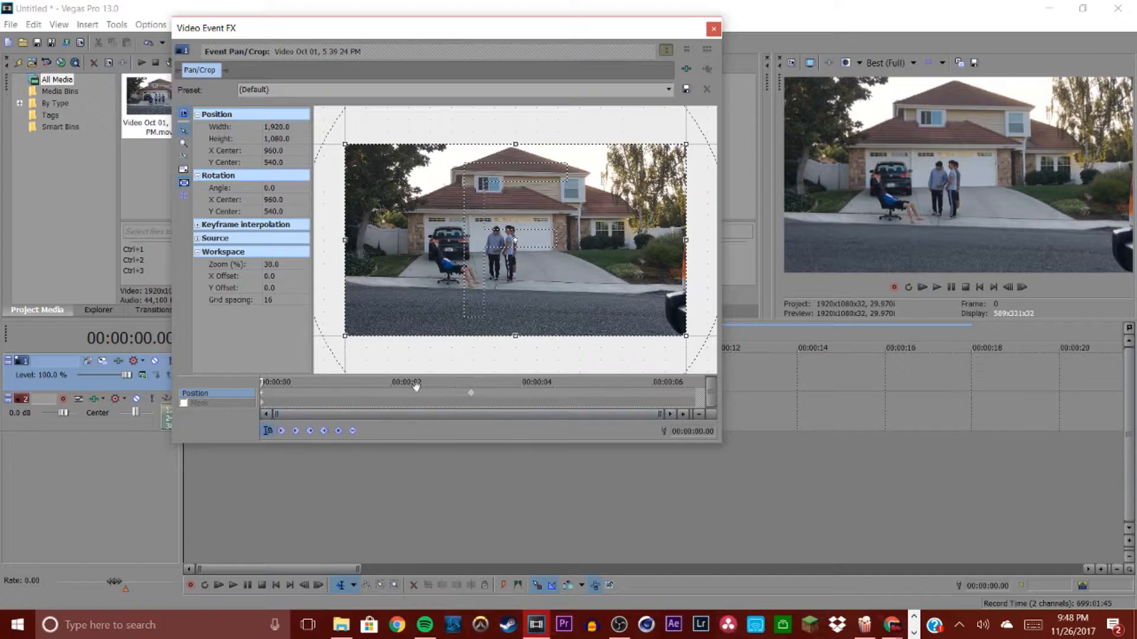
left_click(714, 29)
left_click(936, 288)
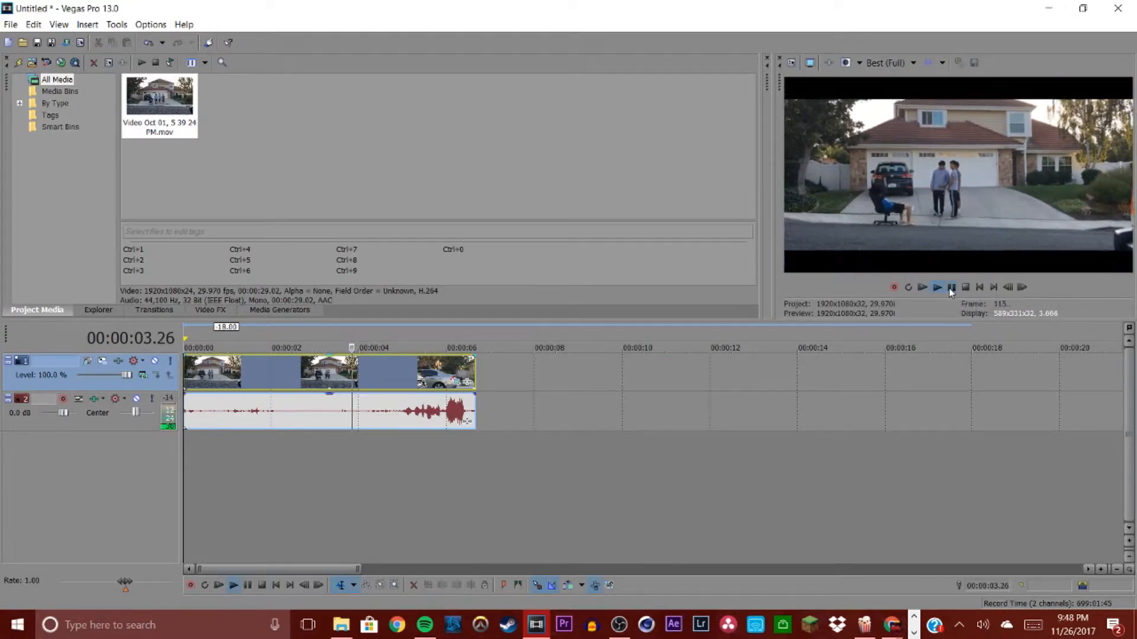
Step: Delete the first pan/crop keyframe and move the 833.7-height keyframe to the start of the clip
left_click(459, 383)
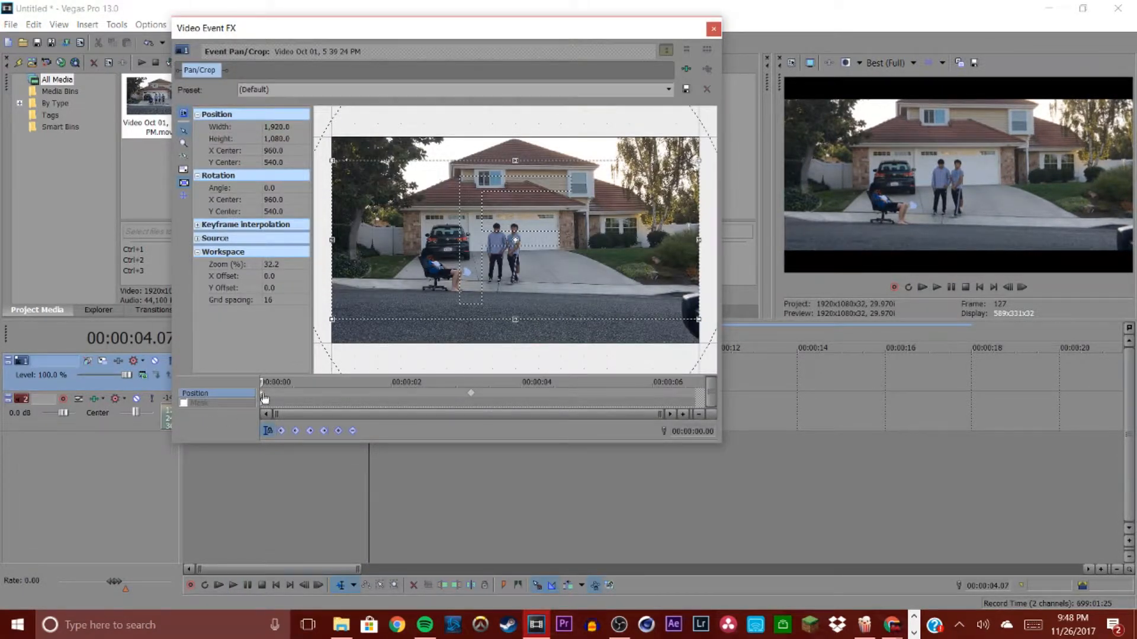
left_click(264, 397)
right_click(265, 398)
left_click(298, 451)
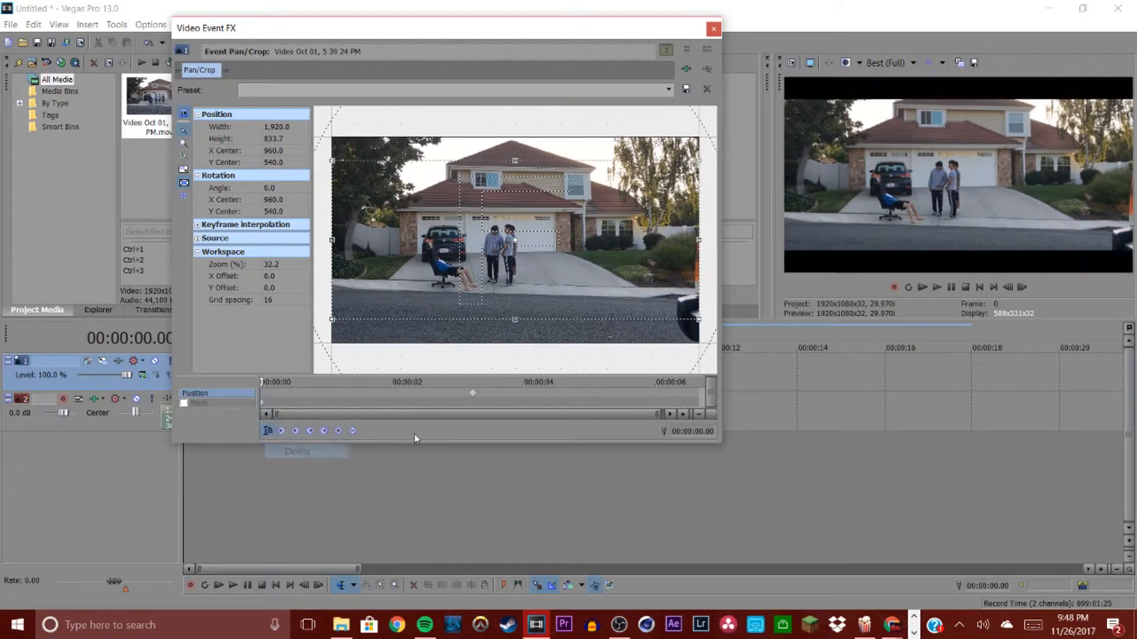
left_click_drag(473, 400, 265, 398)
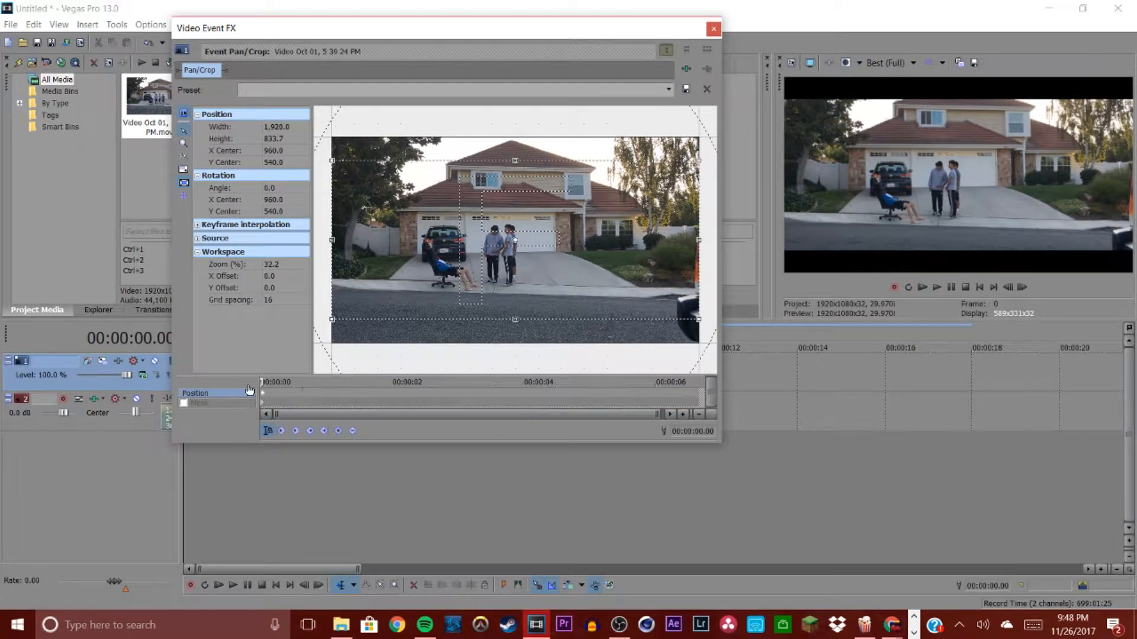
scroll(266, 397, "up", 5)
scroll(268, 398, "up", 3)
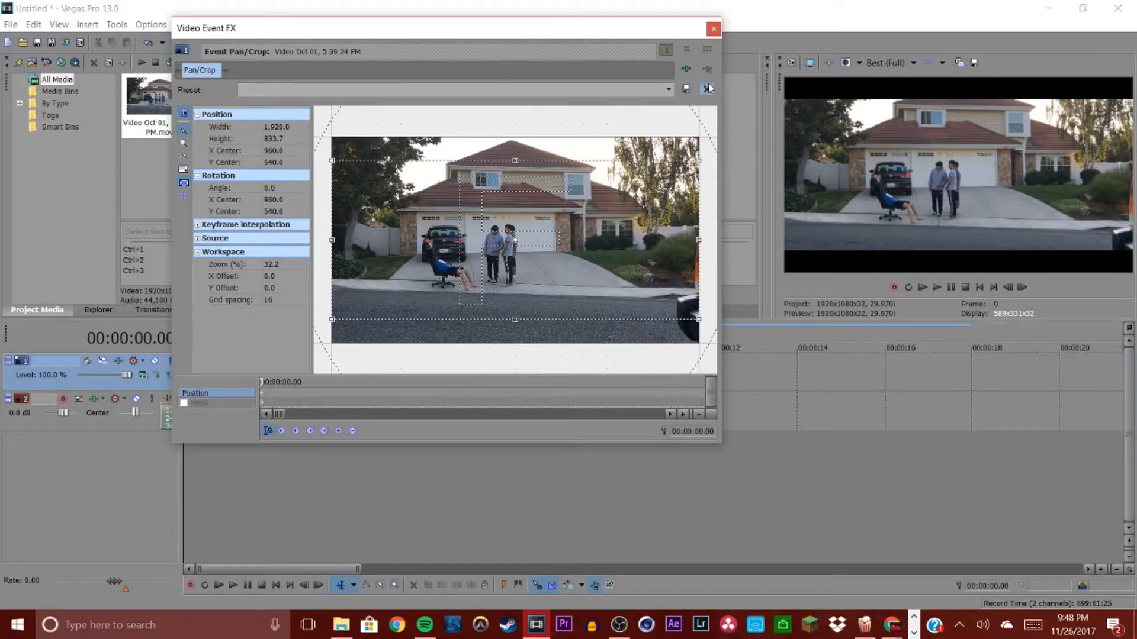
left_click(713, 30)
Step: Scrub through the letterboxed clip on the timeline to check the crop
left_click(271, 374)
left_click(372, 384)
left_click(438, 382)
left_click(269, 366)
left_click(233, 372)
left_click(318, 376)
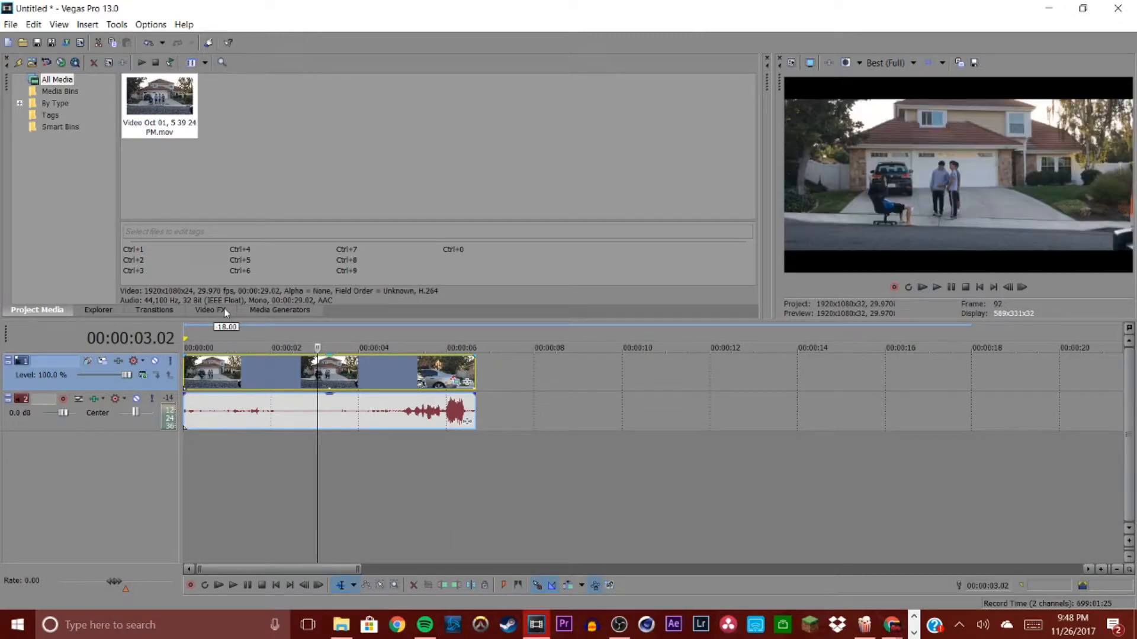
Step: Browse the Video FX plug-in list and its presets
left_click(225, 311)
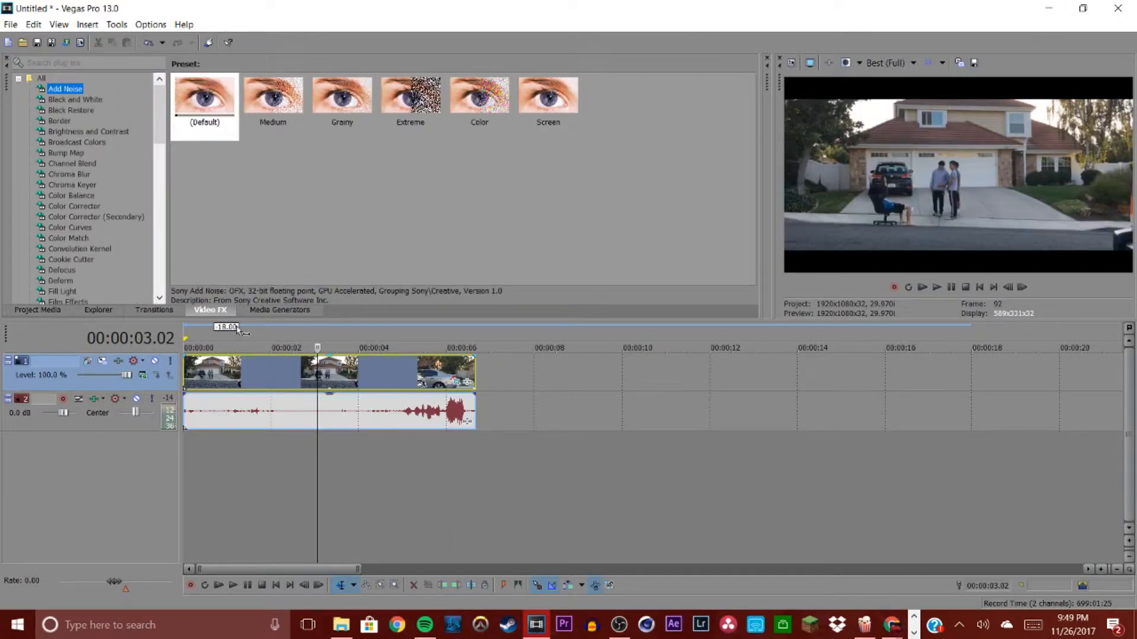
scroll(54, 172, "down", 15)
scroll(55, 177, "up", 15)
left_click(69, 163)
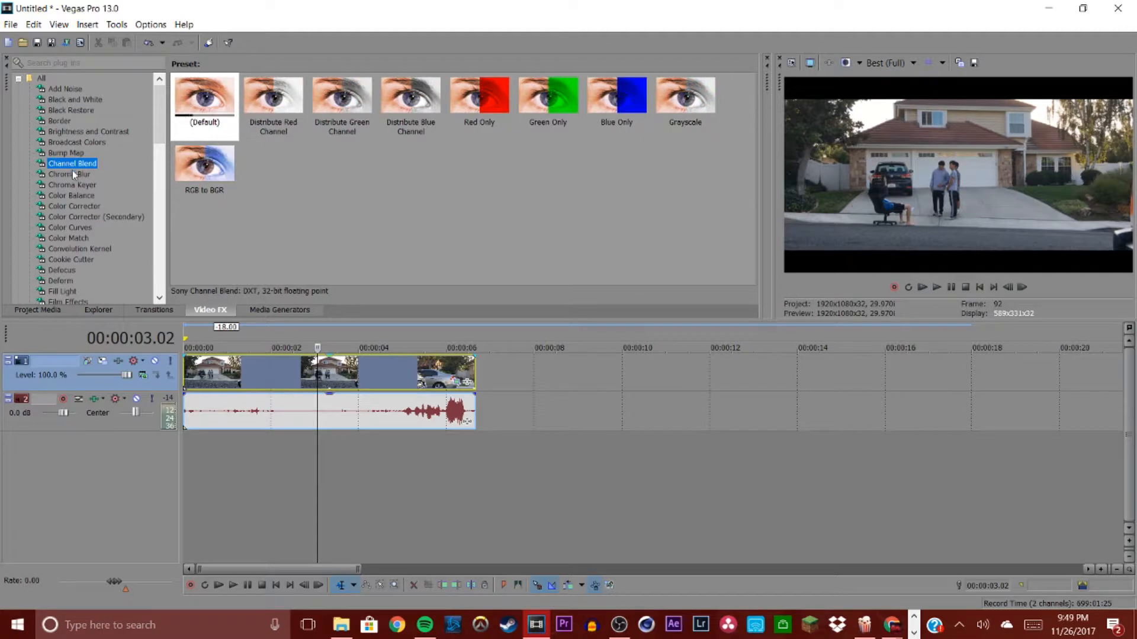
left_click(74, 175)
left_click(72, 184)
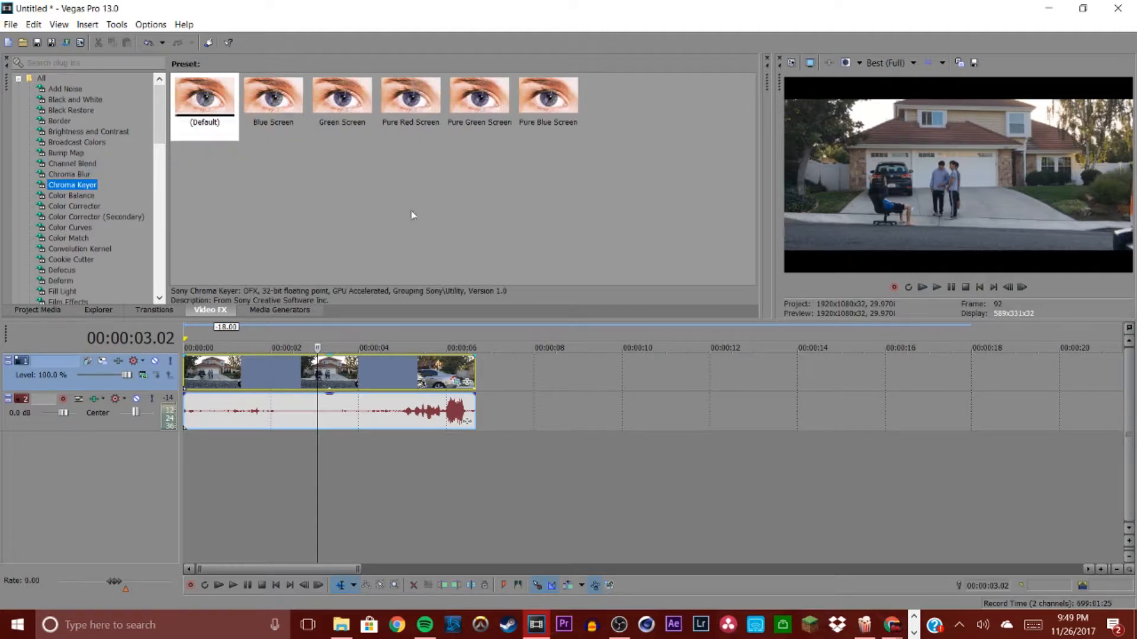
left_click(66, 228)
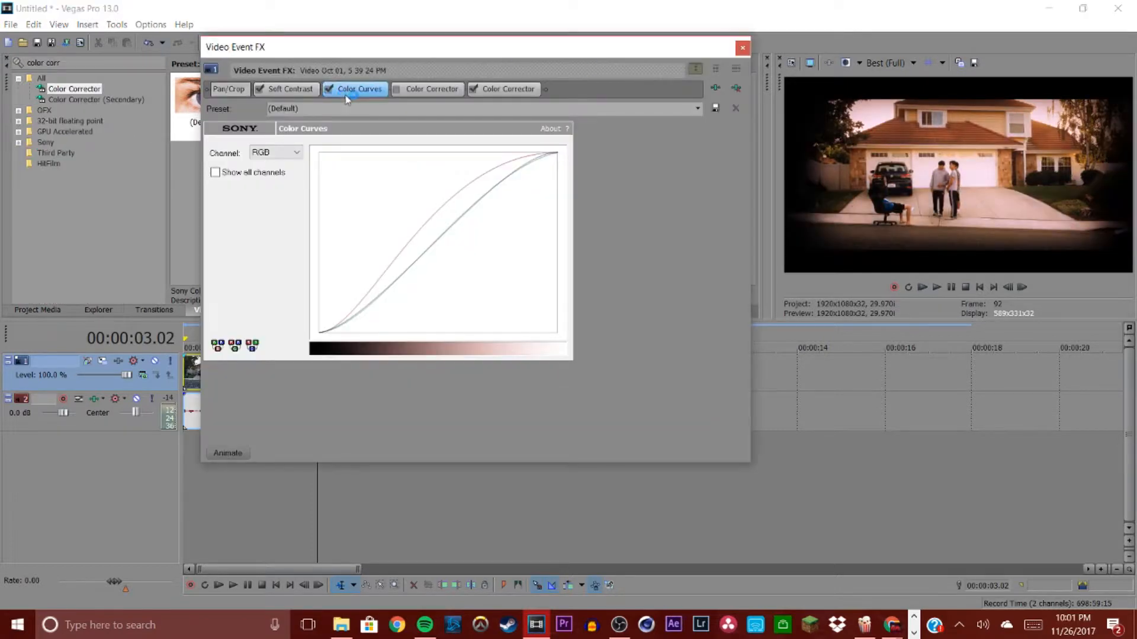
Step: Filter the Video FX list with the search 'color c' and select Color Curves
left_click(742, 47)
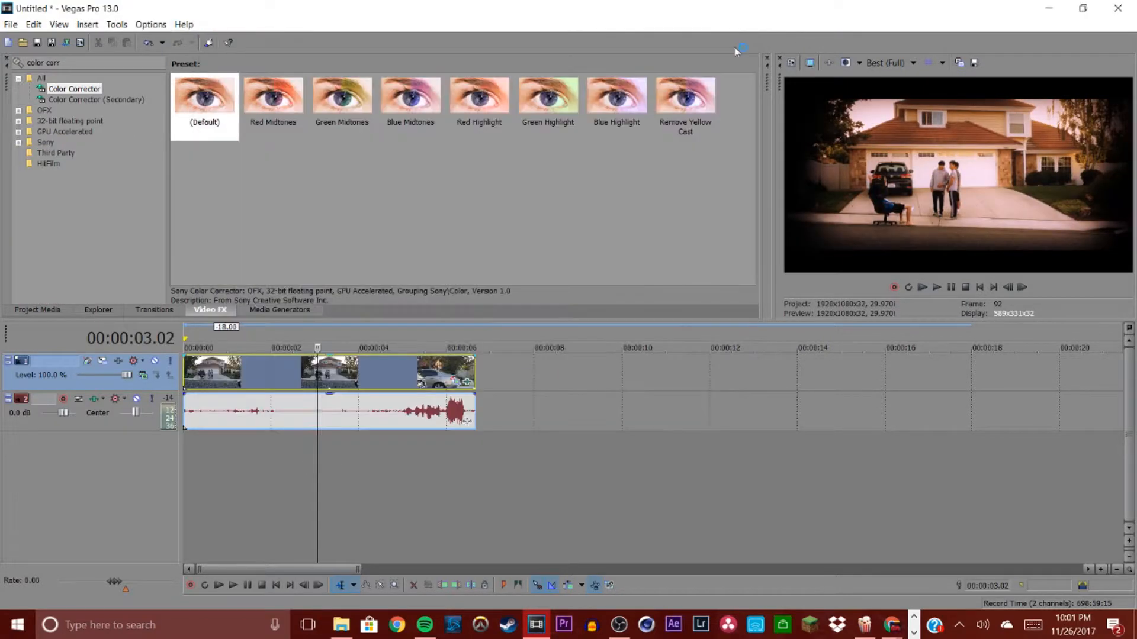
left_click(147, 63)
key("BackSpace")
key("BackSpace")
key("BackSpace")
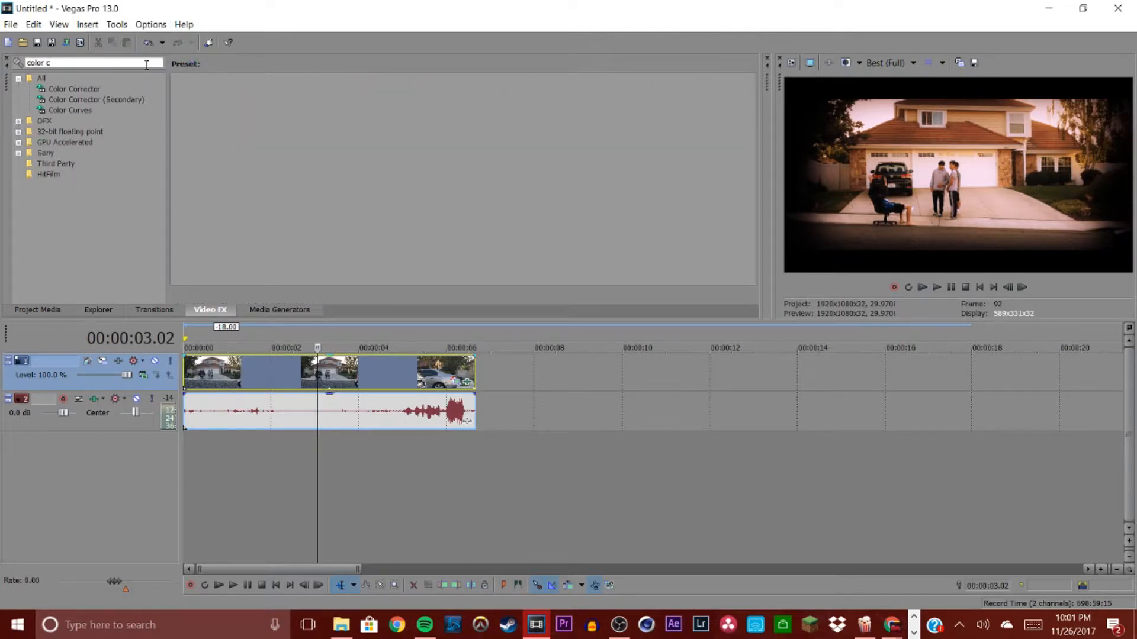
left_click(66, 112)
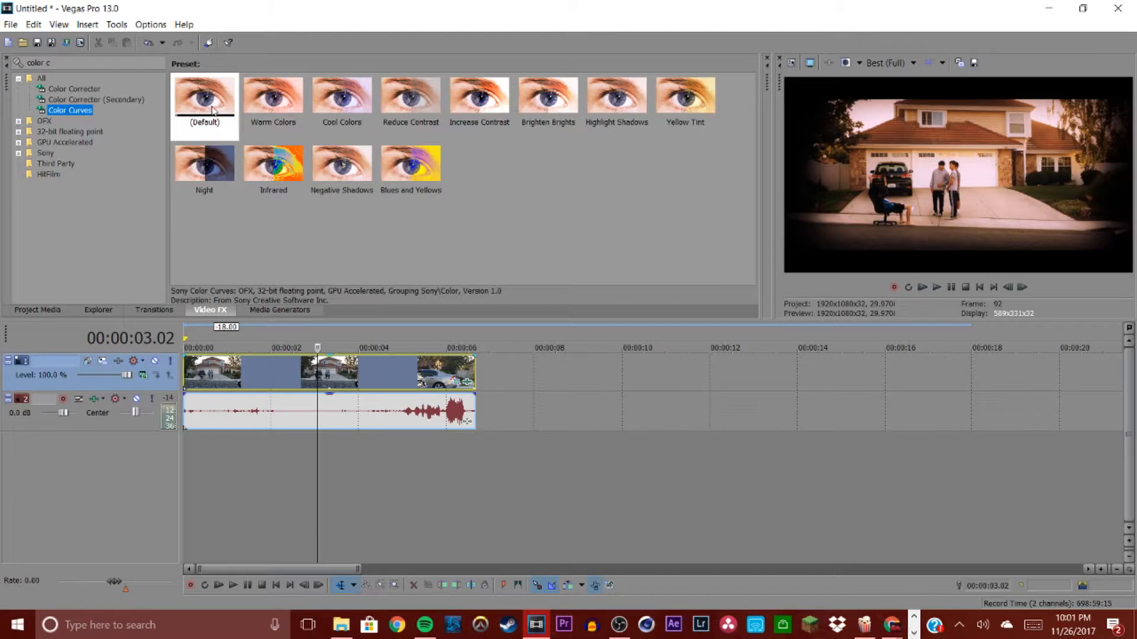
Step: Disable the existing Color Curves effect in the clip's effect chain
left_click_drag(202, 97, 455, 386)
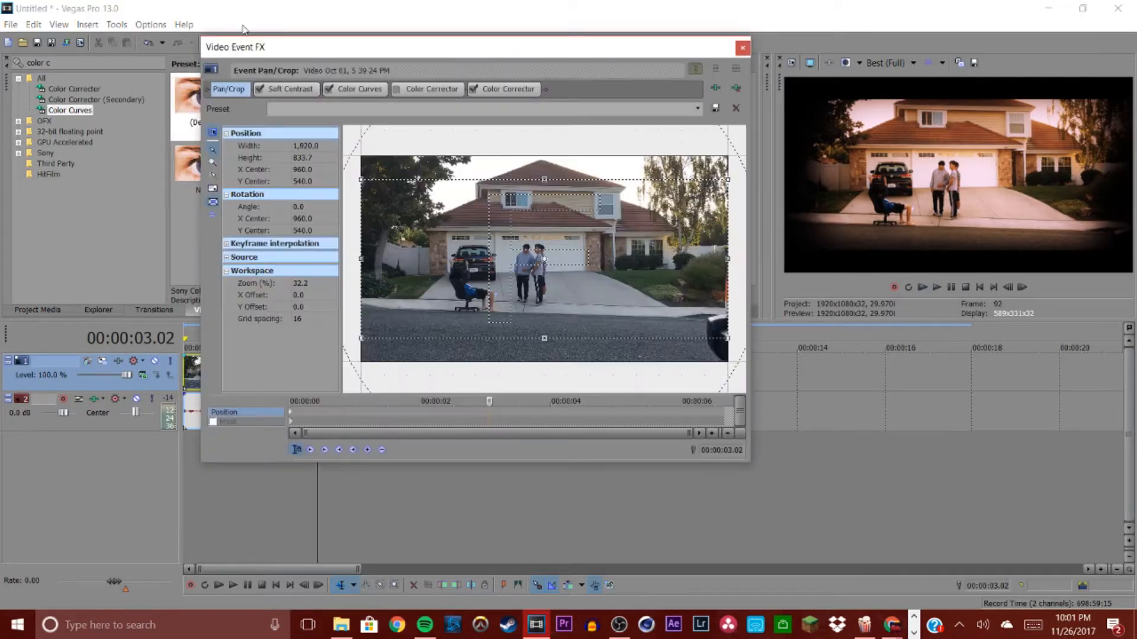
left_click(332, 89)
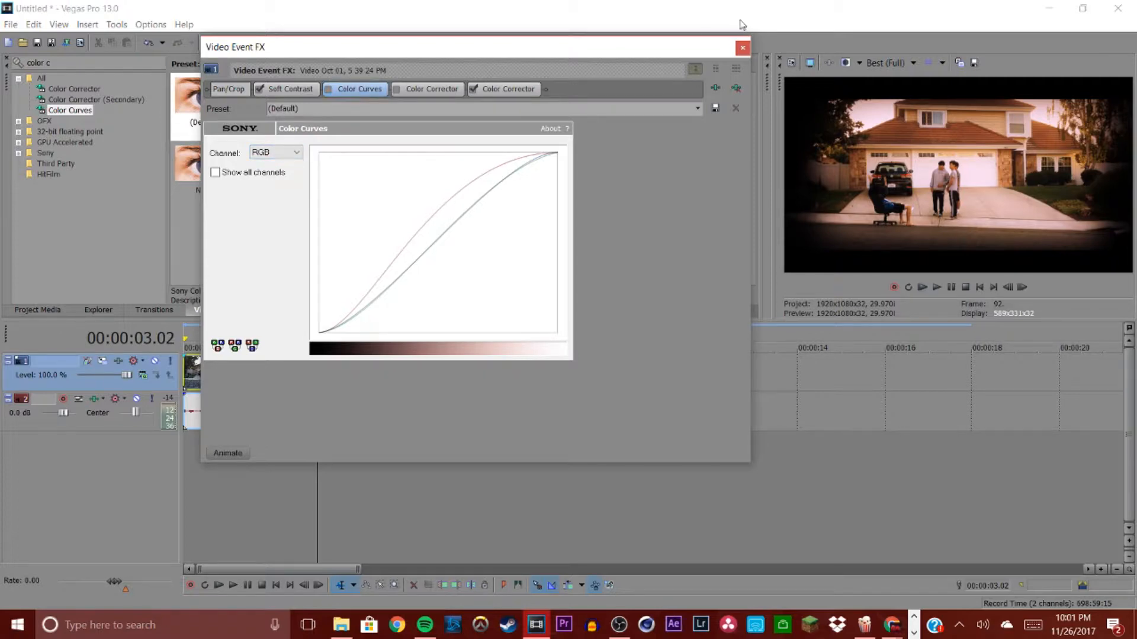
left_click(736, 46)
Step: Add a new Color Curves effect to the clip and bend its Red channel curve into an S shape
left_click_drag(205, 104, 423, 376)
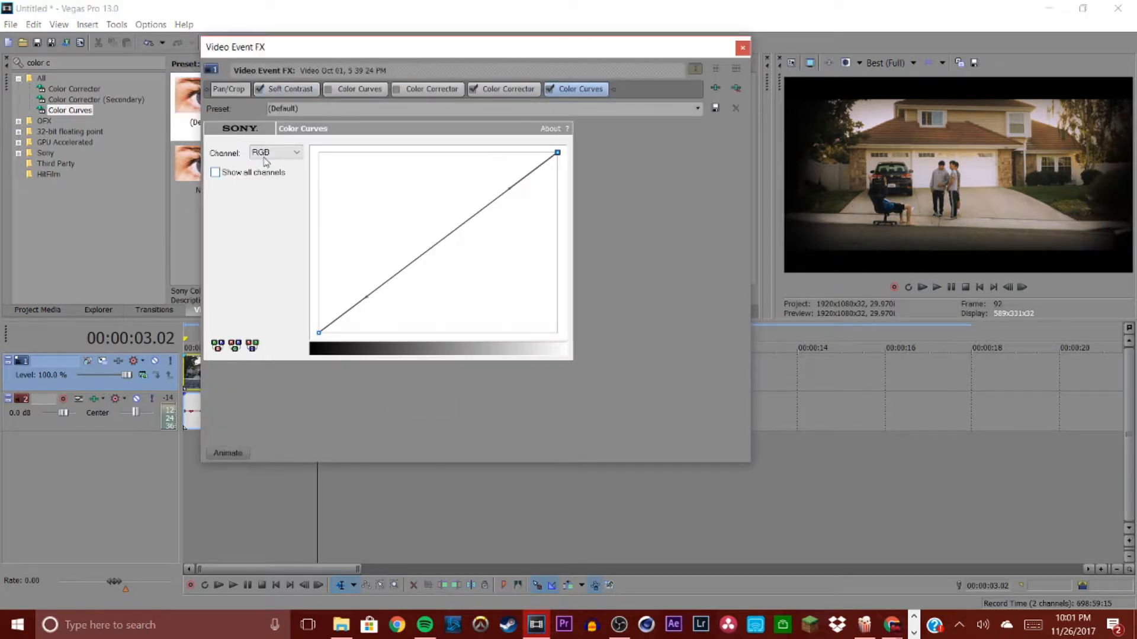
left_click(274, 153)
left_click(277, 175)
left_click_drag(509, 188, 441, 152)
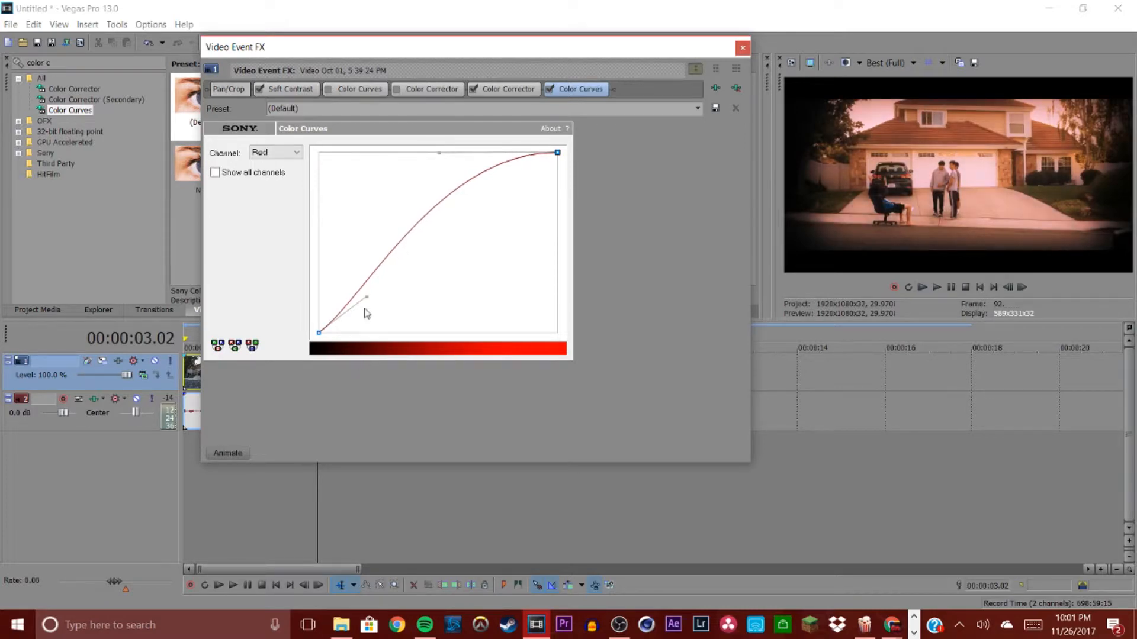
left_click_drag(366, 298, 371, 329)
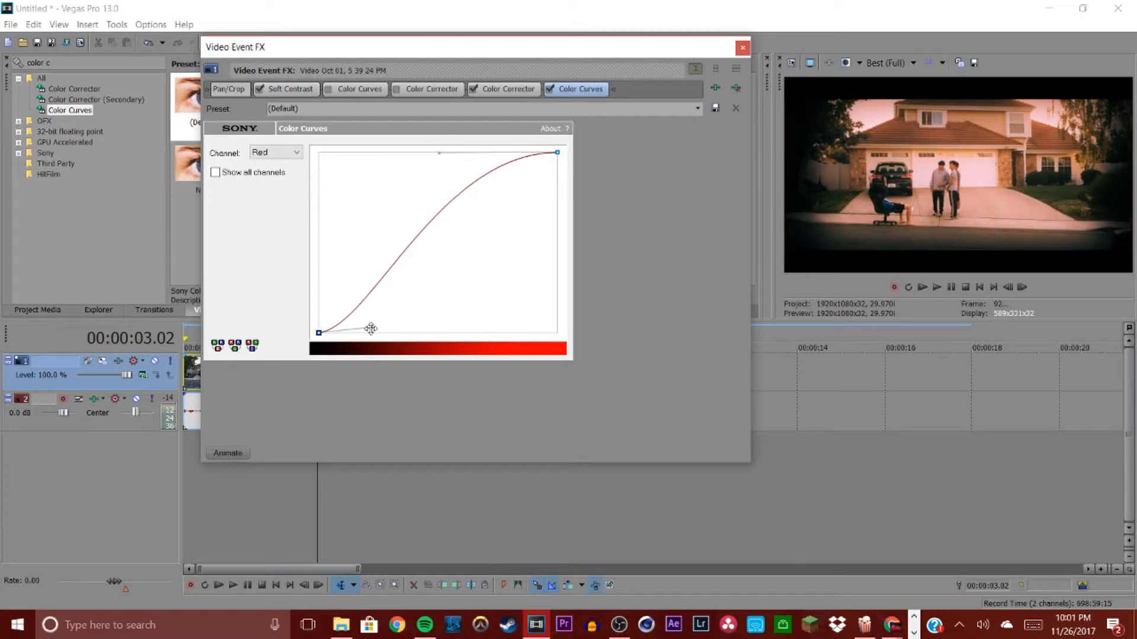
Step: Switch the curve to the Green channel and bend it into an S shape
left_click(294, 153)
left_click(290, 187)
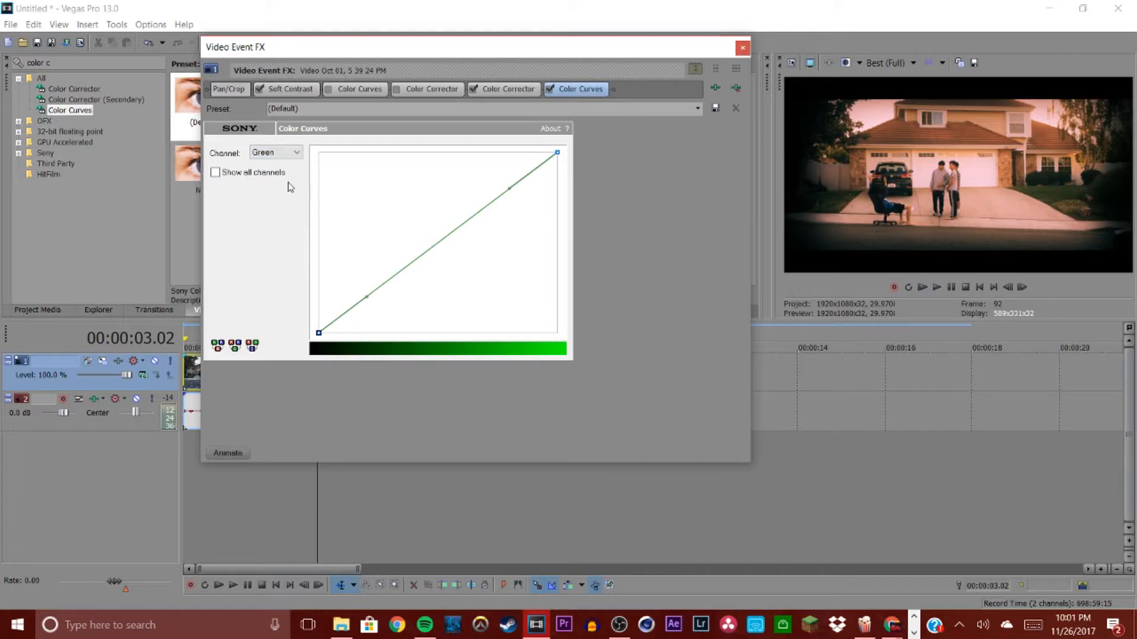
left_click_drag(508, 186, 477, 162)
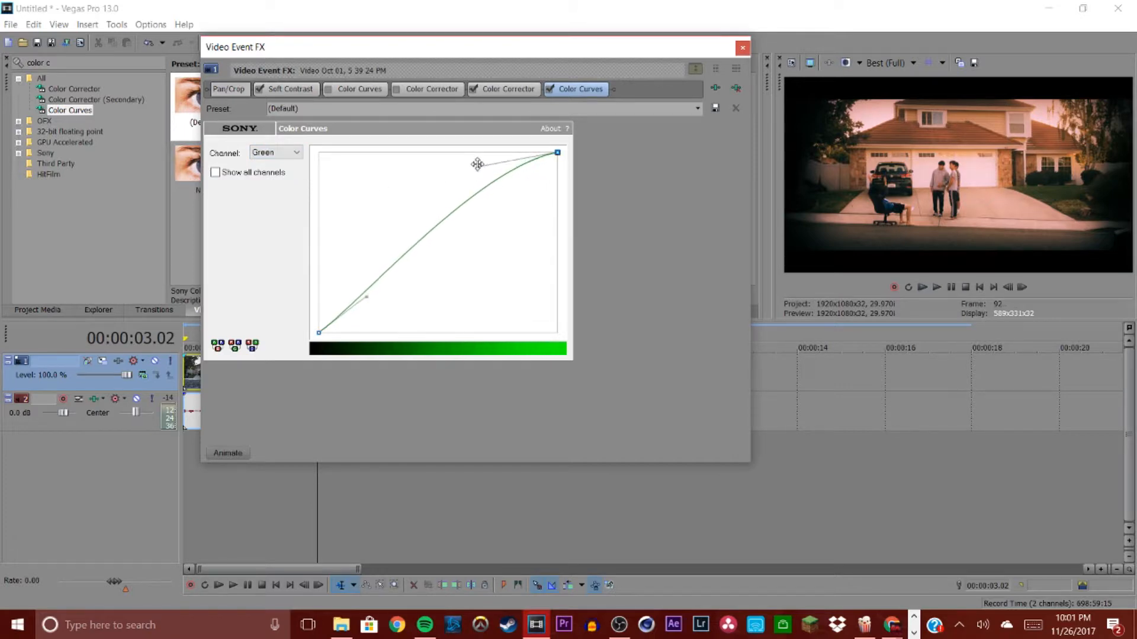
left_click_drag(366, 298, 370, 325)
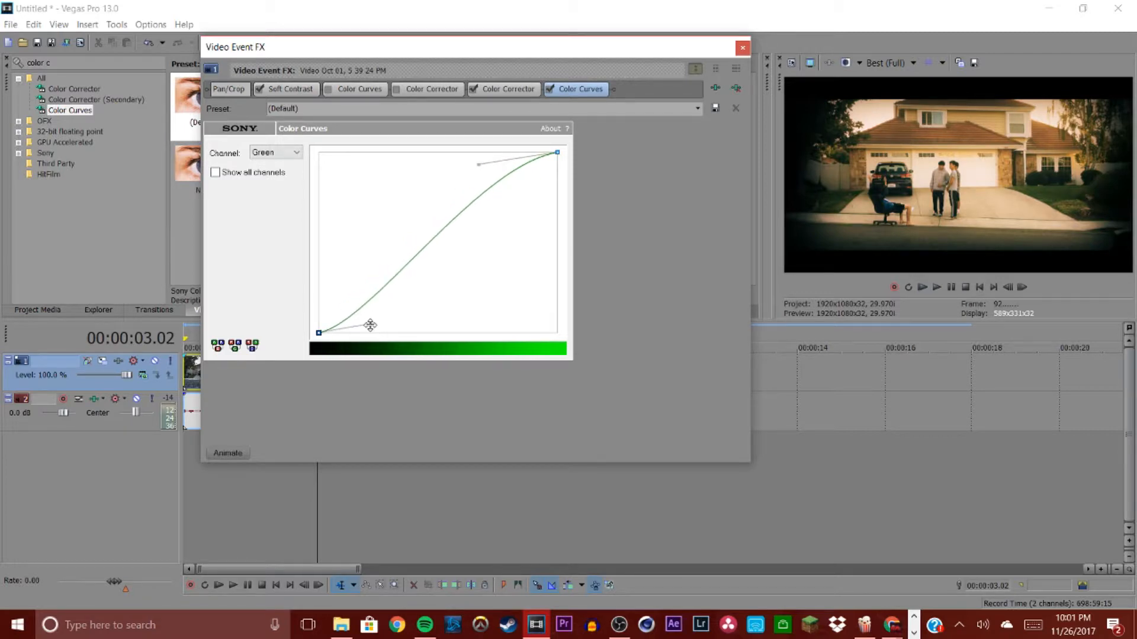
Step: Switch the curve to the Blue channel and bend it into an S shape
left_click(286, 157)
left_click(294, 189)
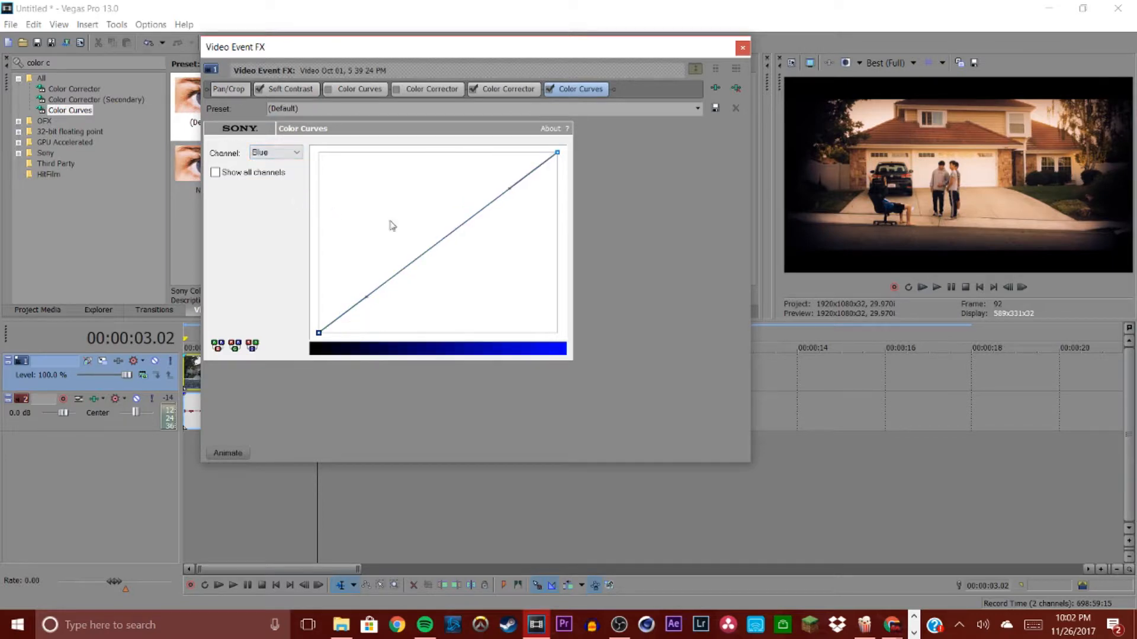
left_click_drag(509, 189, 506, 152)
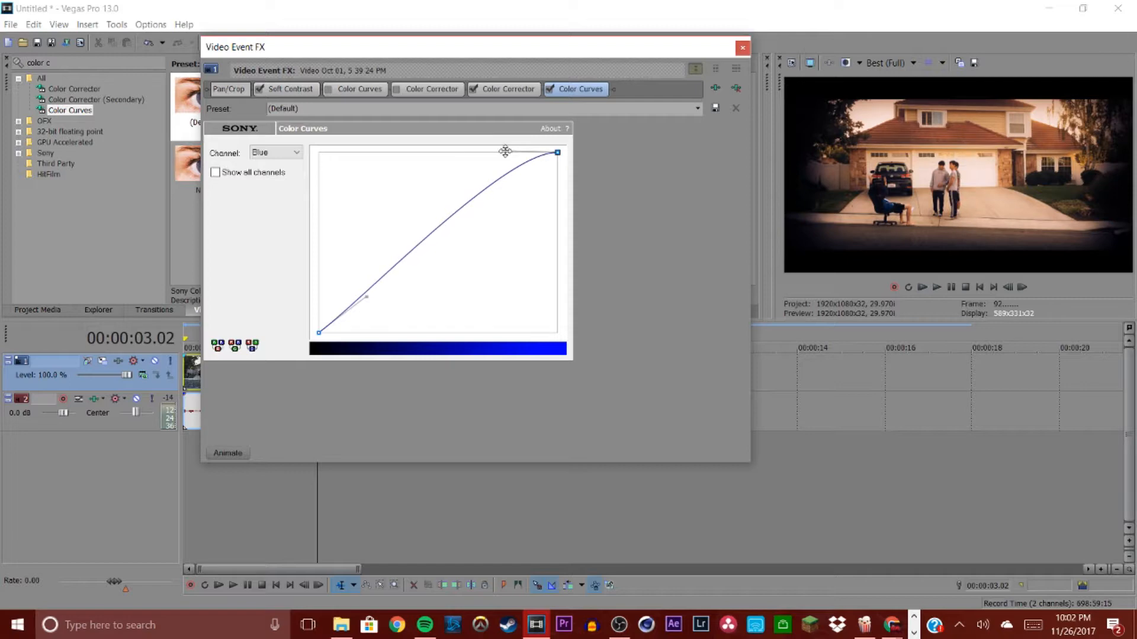
left_click_drag(366, 297, 367, 328)
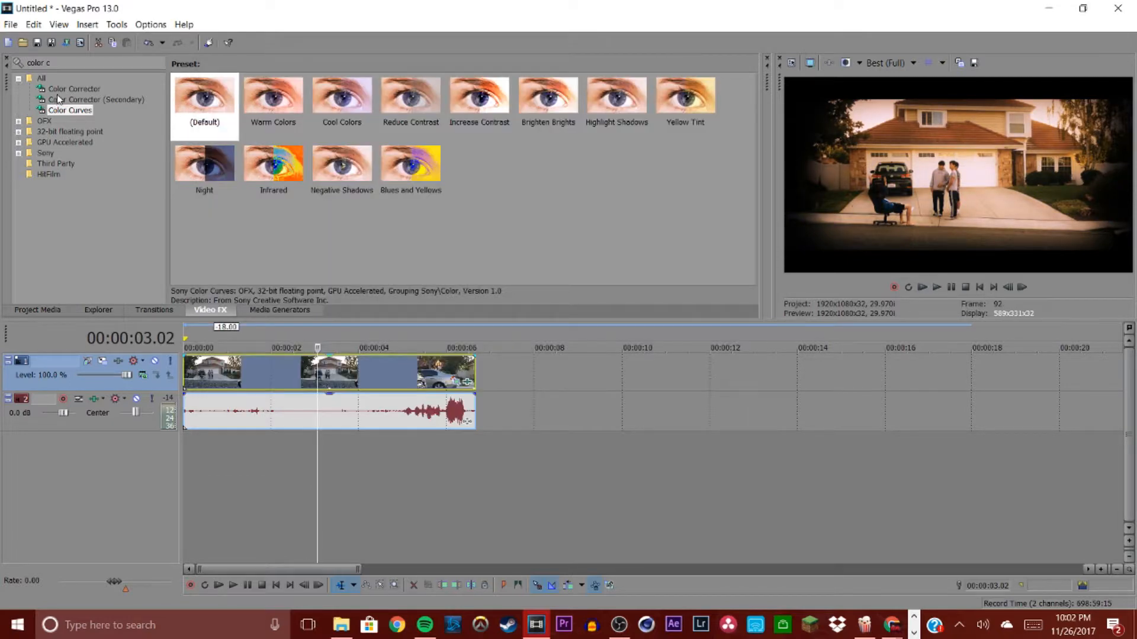
Step: Reopen the clip's effect chain, select the Color Corrector effect and set its Saturation to 0.79
left_click(57, 92)
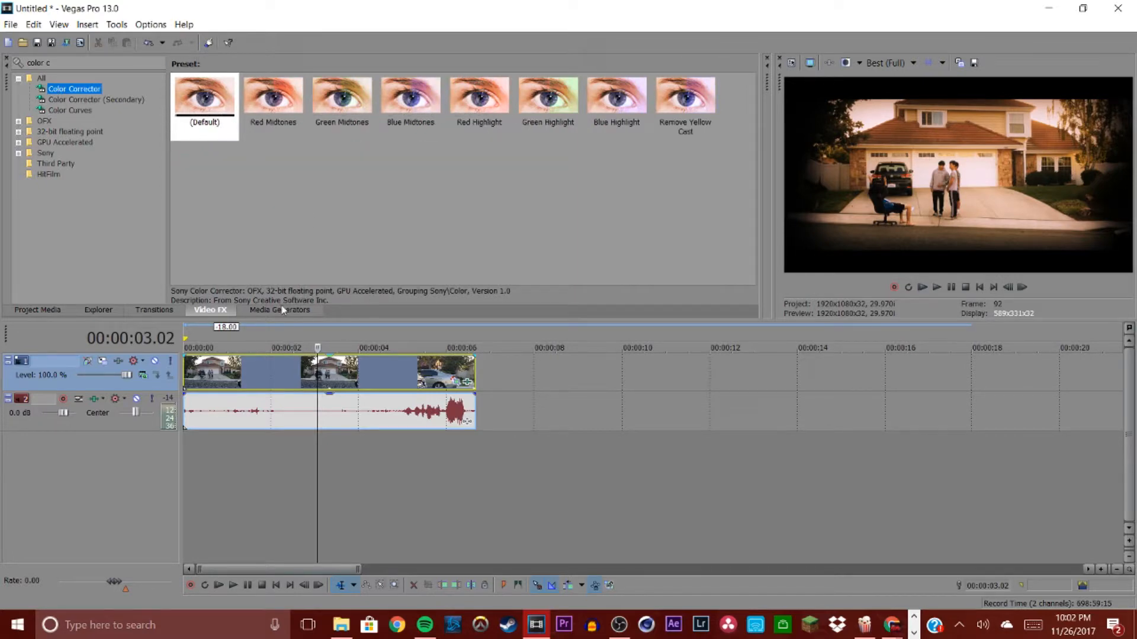
left_click(467, 382)
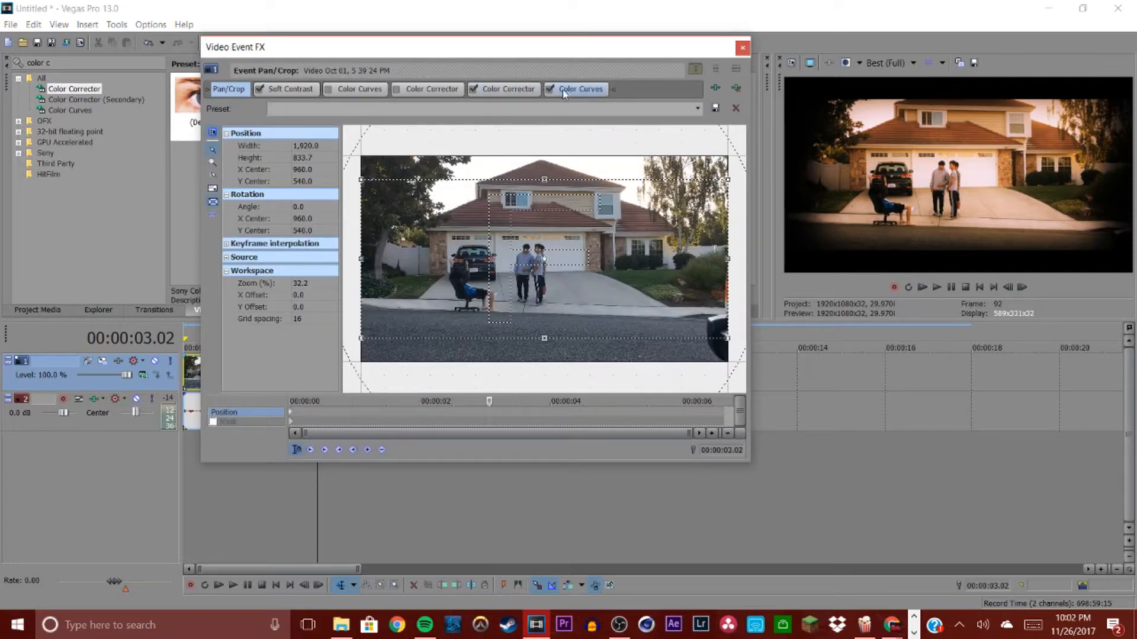
left_click(523, 90)
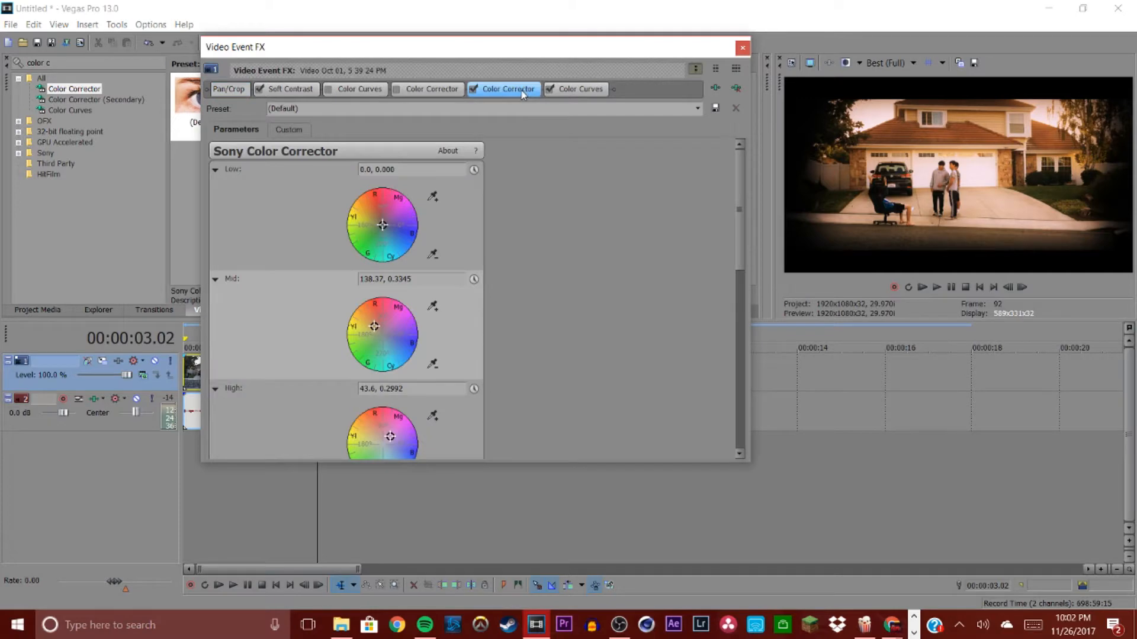
scroll(351, 275, "down", 1)
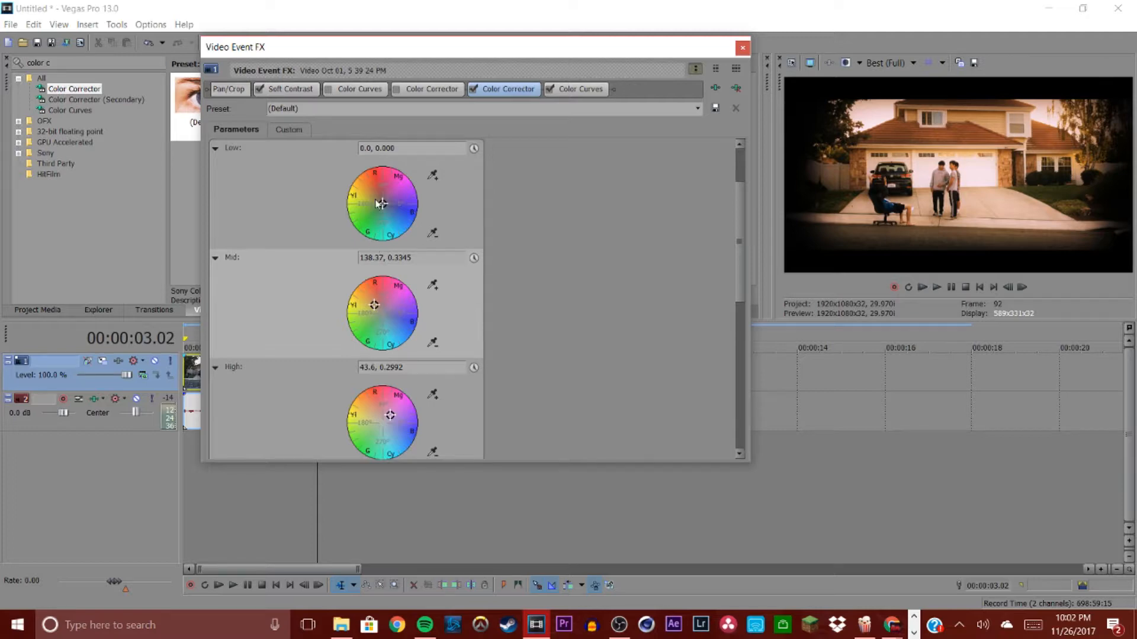
scroll(302, 265, "down", 1)
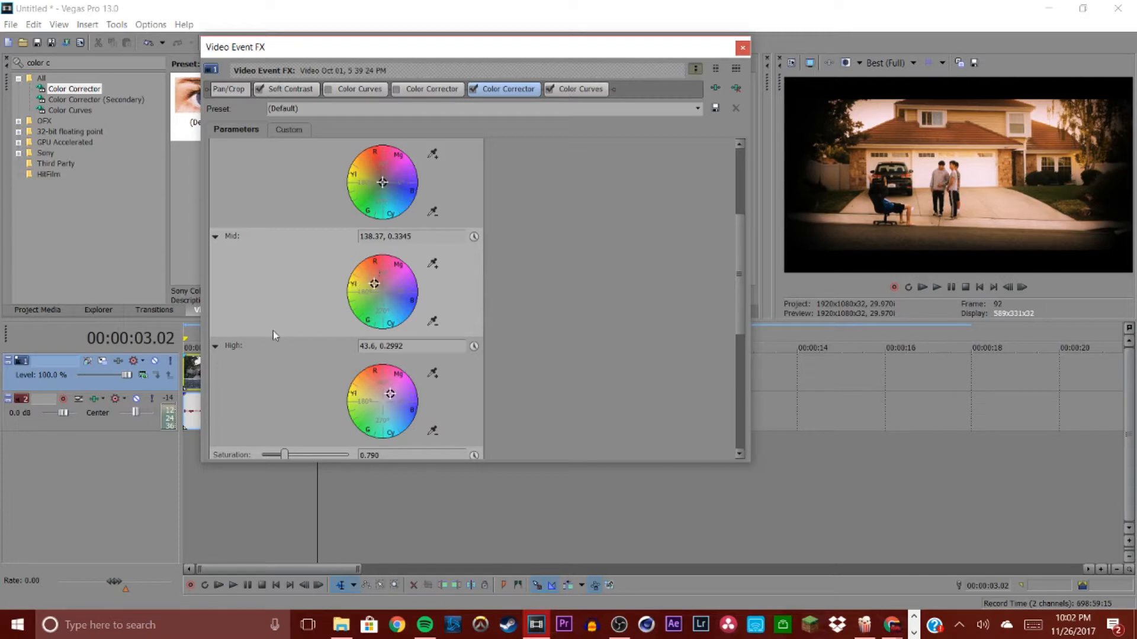
scroll(278, 344, "down", 1)
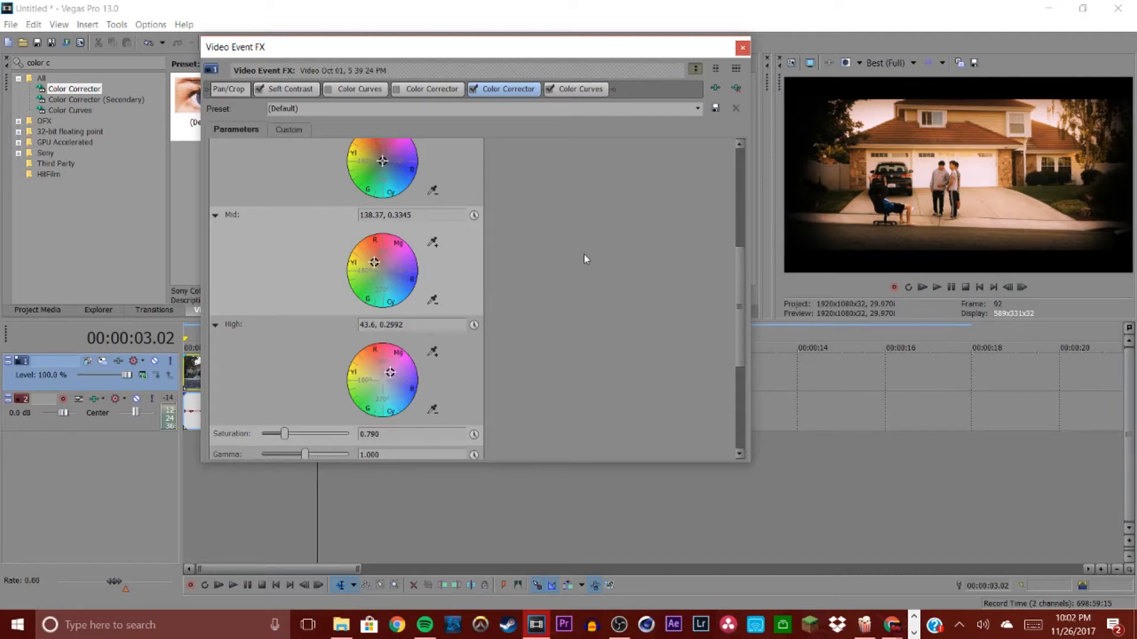
scroll(506, 295, "down", 2)
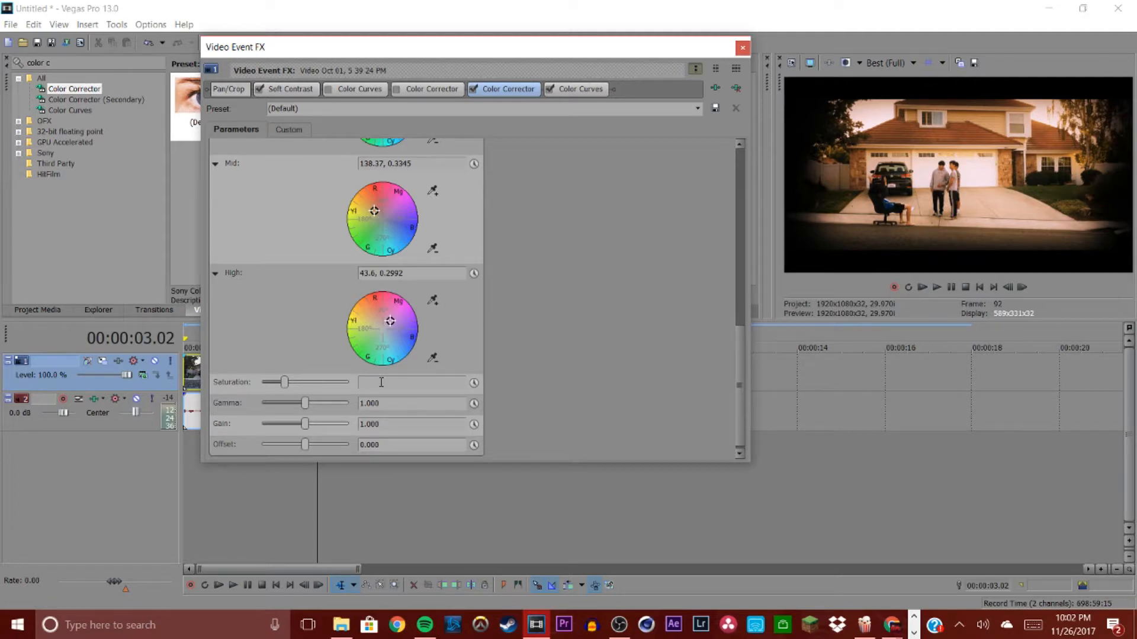
key("Return")
left_click(381, 382)
type(".79")
key("Return")
Step: Toggle keyframe animation for Gain on and off again, then close the effects dialog
left_click(473, 425)
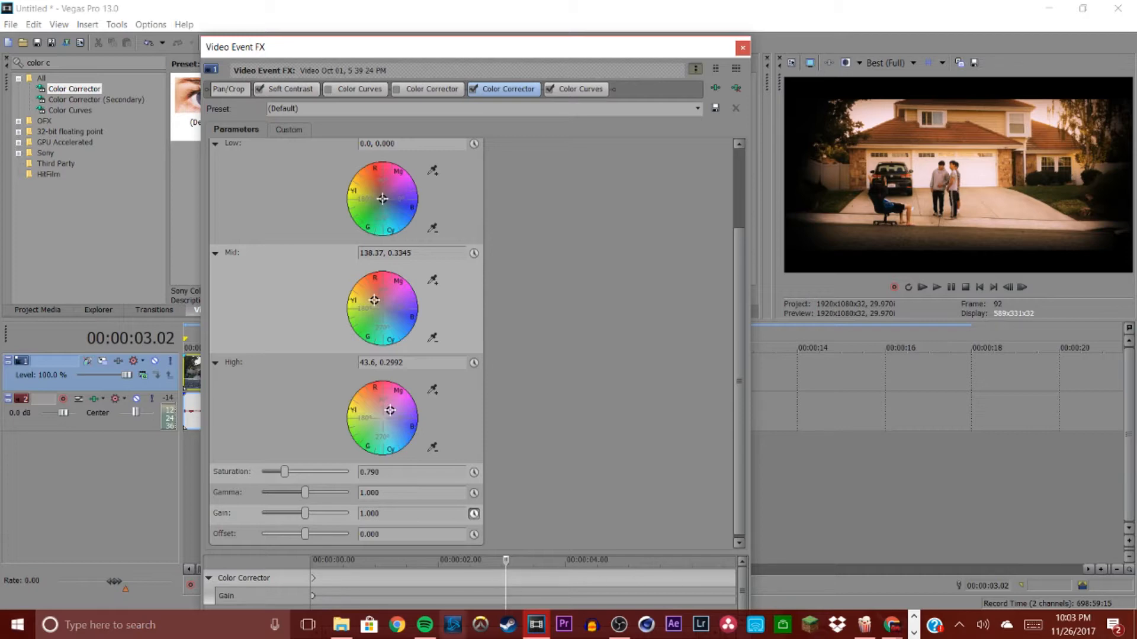
left_click(475, 514)
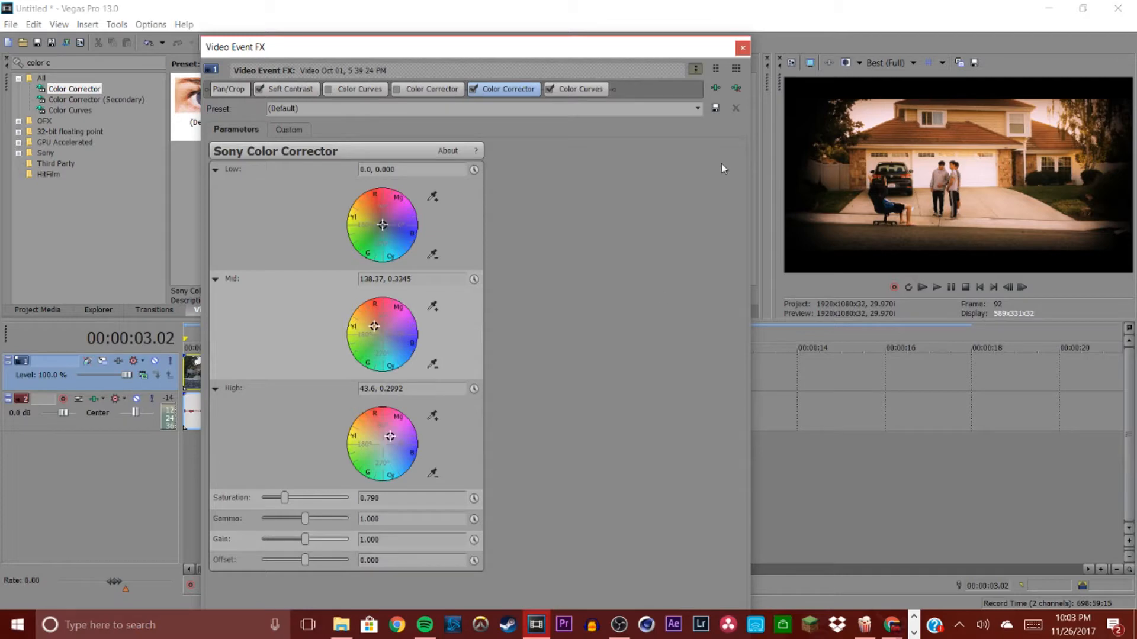
left_click(743, 48)
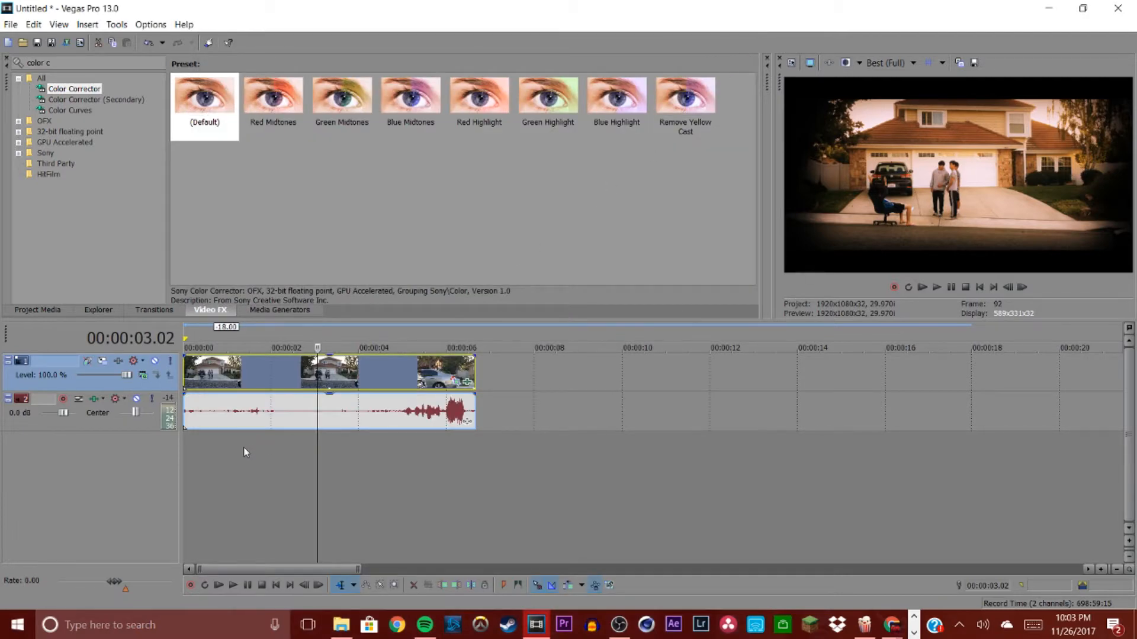
Step: Scrub through the clip on the timeline at different zoom levels to review the graded footage
left_click(220, 379)
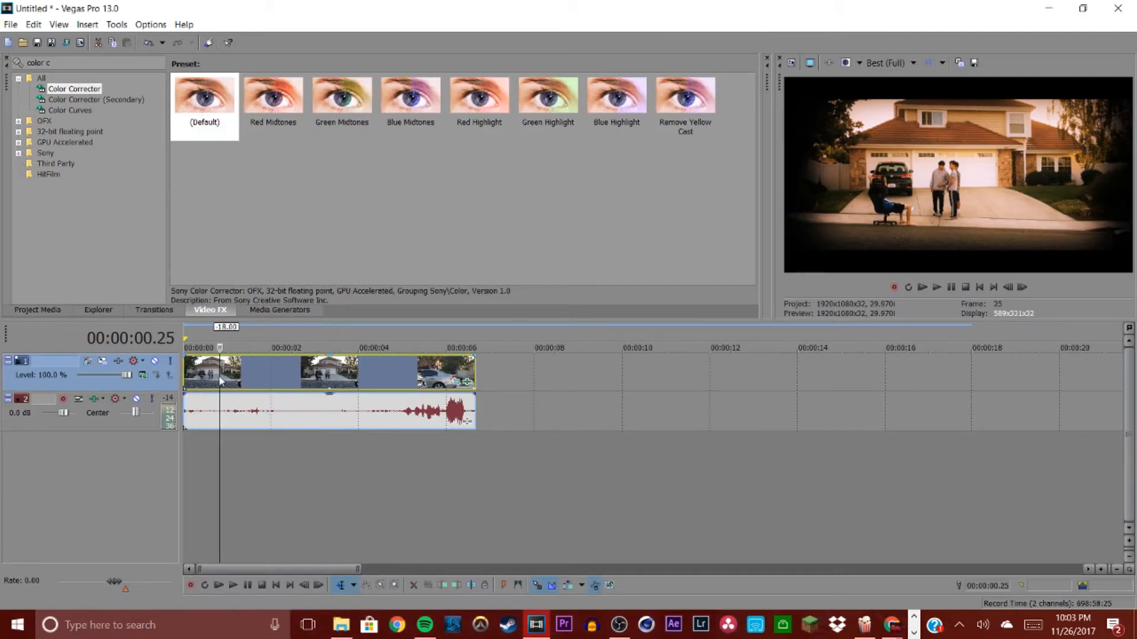
left_click(405, 373)
scroll(567, 408, "up", 10)
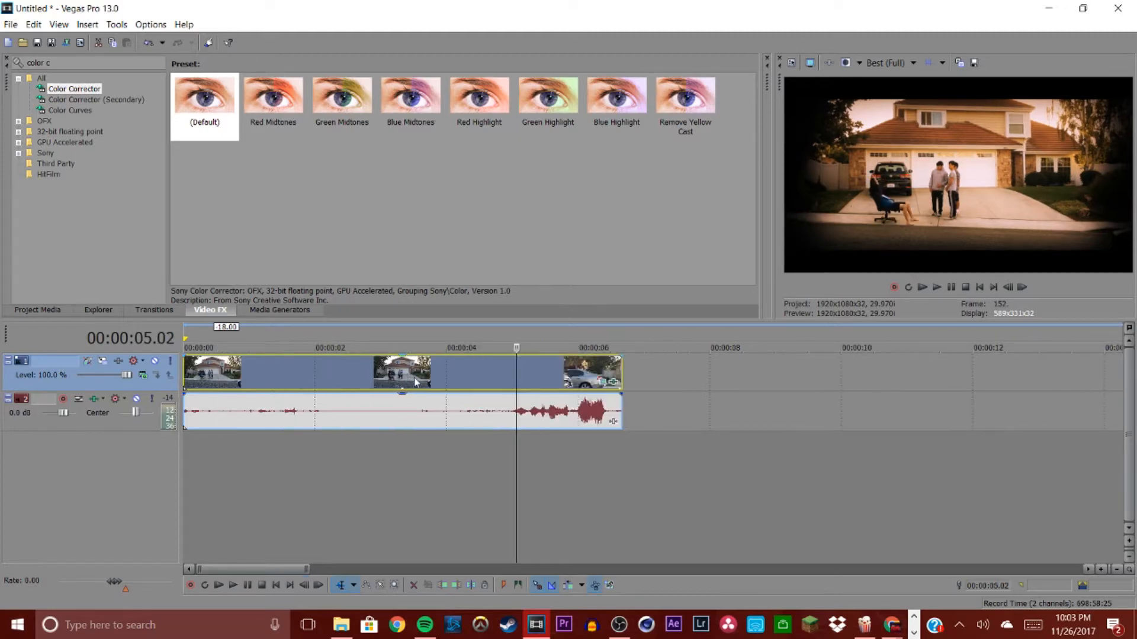
scroll(567, 409, "down", 12)
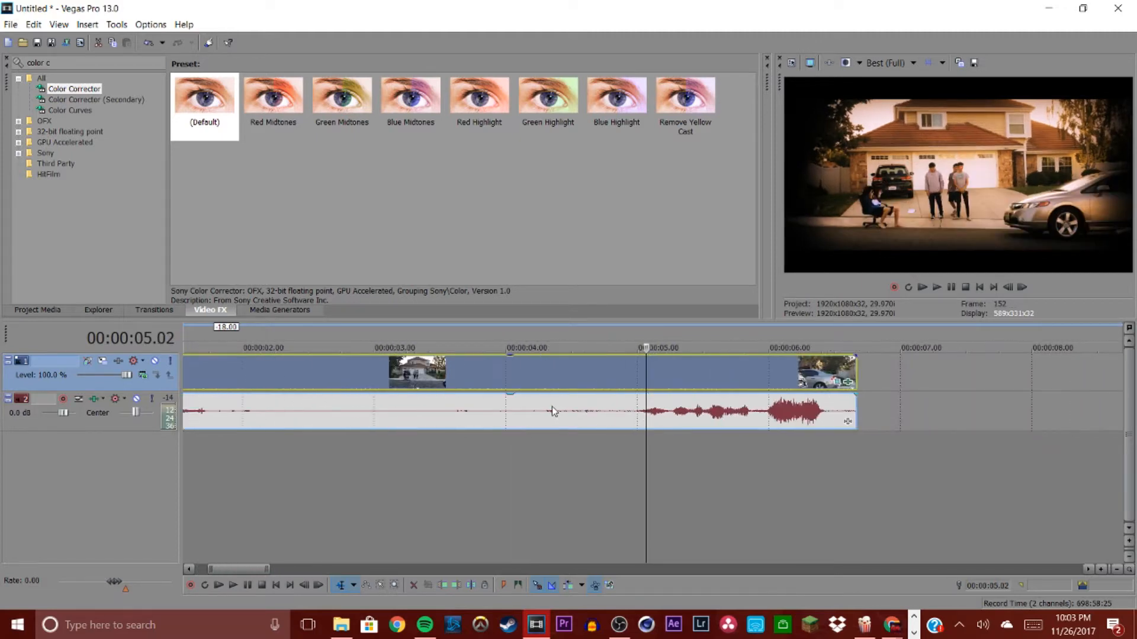
left_click(418, 382)
scroll(420, 382, "up", 4)
scroll(578, 397, "up", 4)
scroll(578, 397, "down", 4)
left_click(665, 384)
scroll(667, 382, "up", 4)
scroll(648, 391, "down", 3)
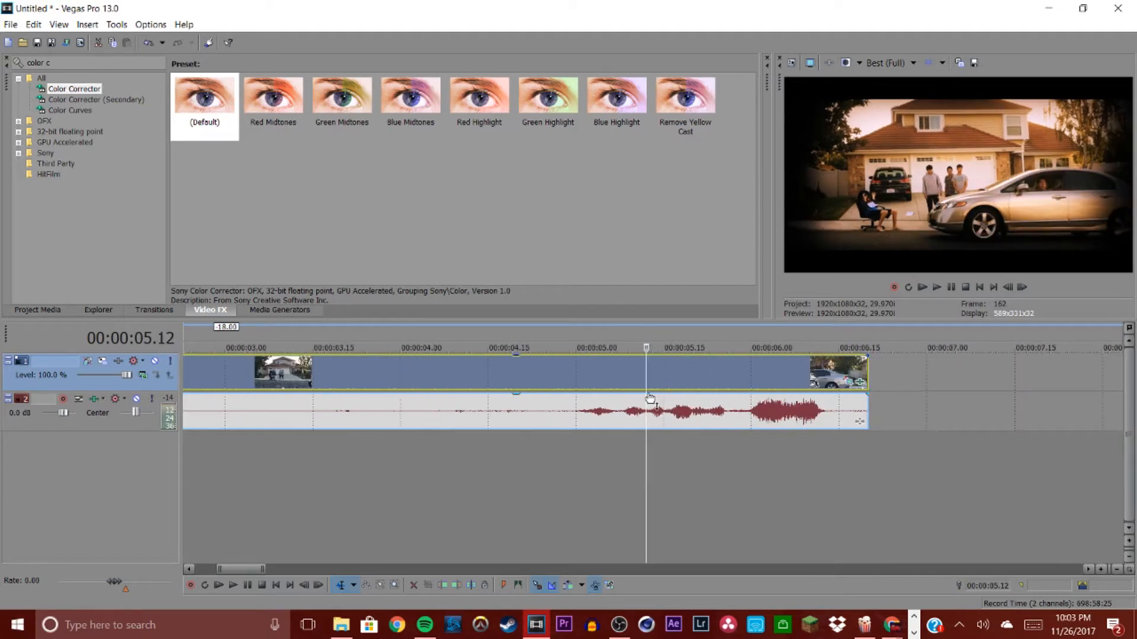
scroll(648, 396, "up", 3)
scroll(669, 395, "down", 4)
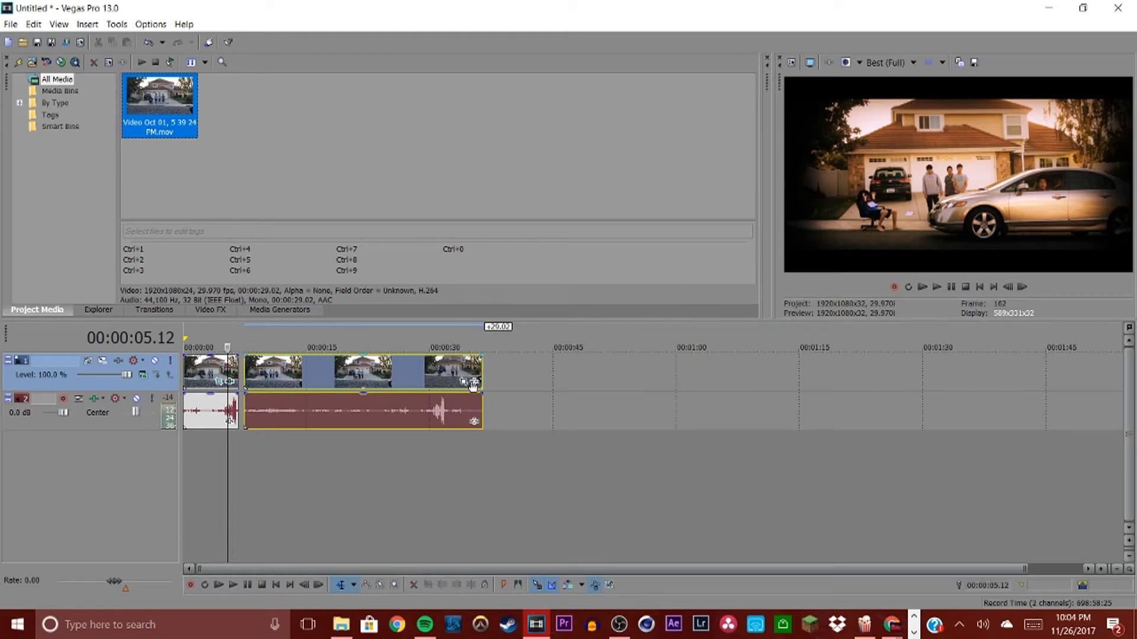
Step: Trim off the end of the longer clip at the playhead around 32 seconds
left_click(448, 374)
scroll(589, 411, "up", 15)
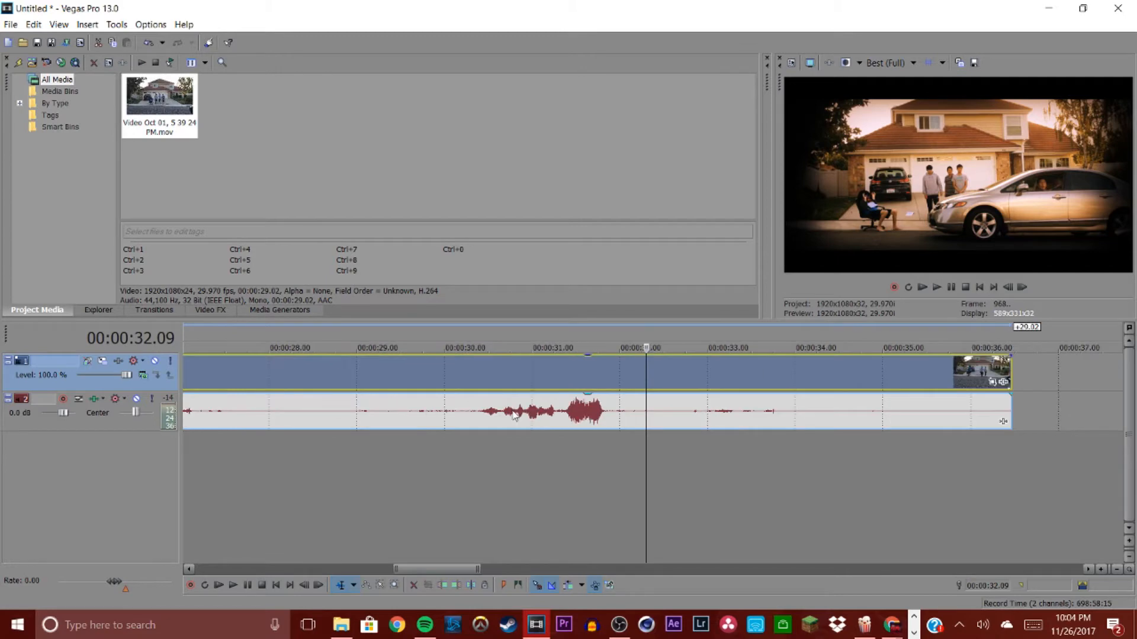
left_click(530, 414)
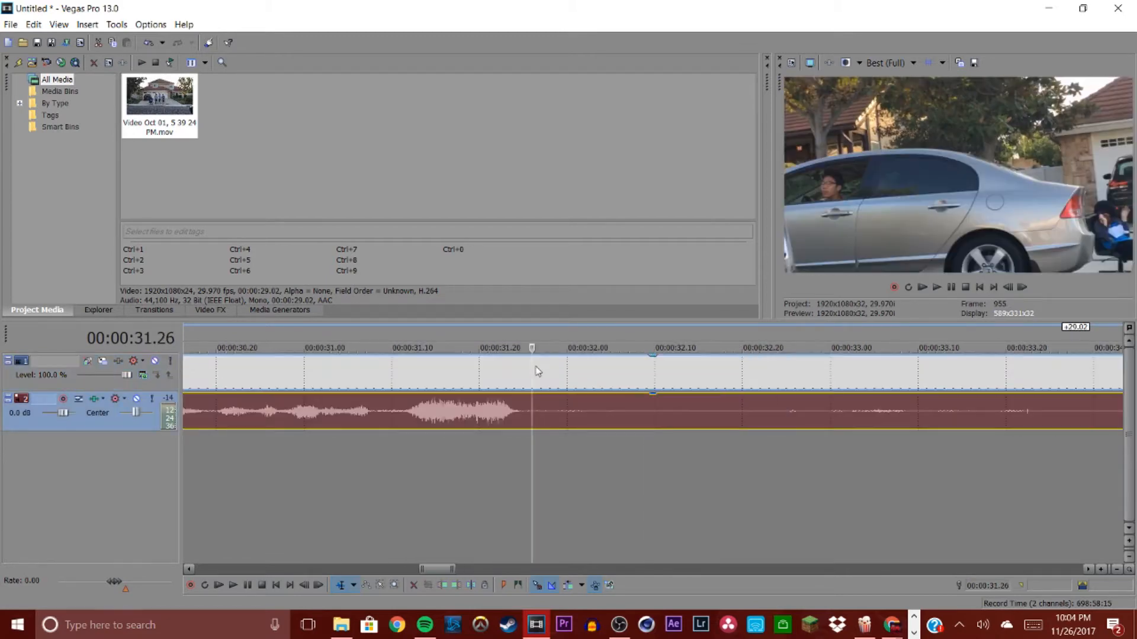
left_click(586, 429)
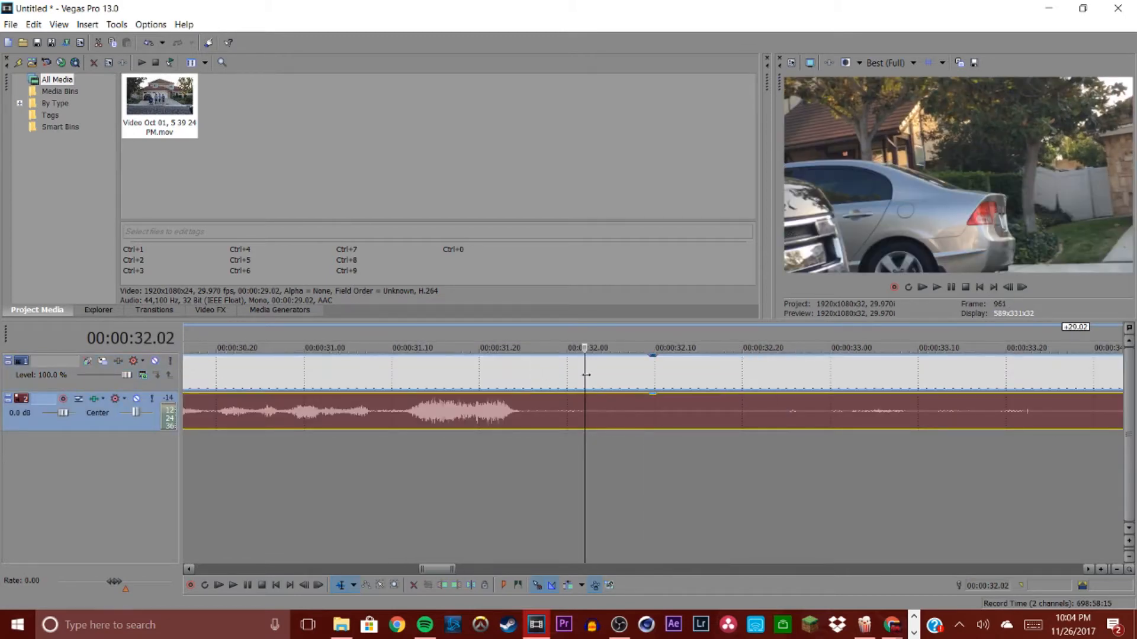
right_click(576, 374)
left_click(608, 367)
scroll(477, 379, "down", 15)
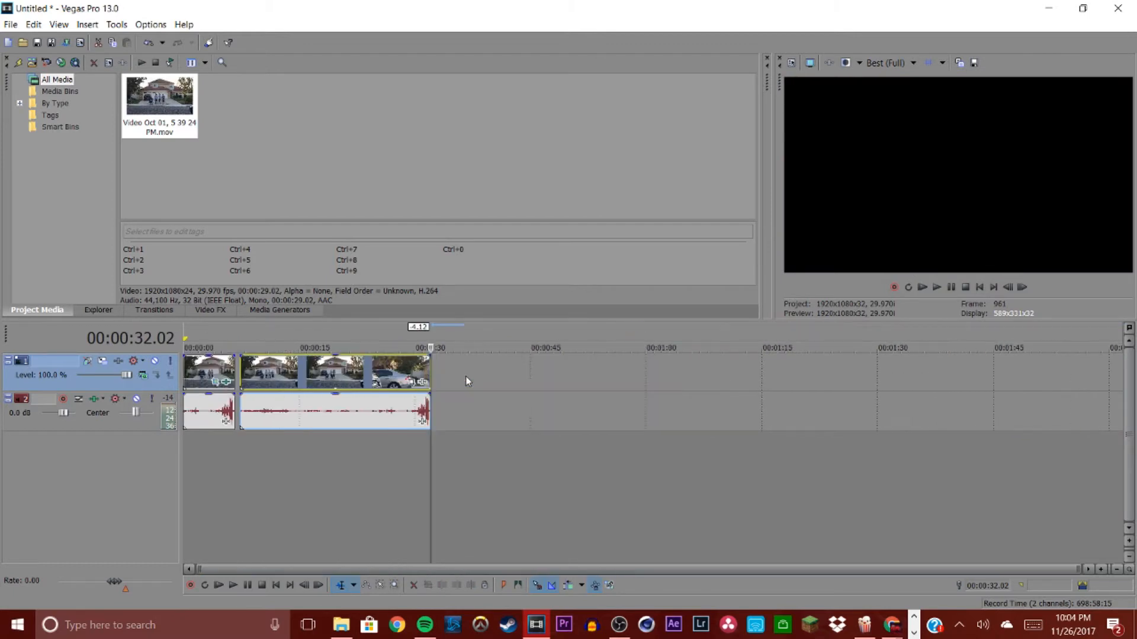
left_click(373, 413)
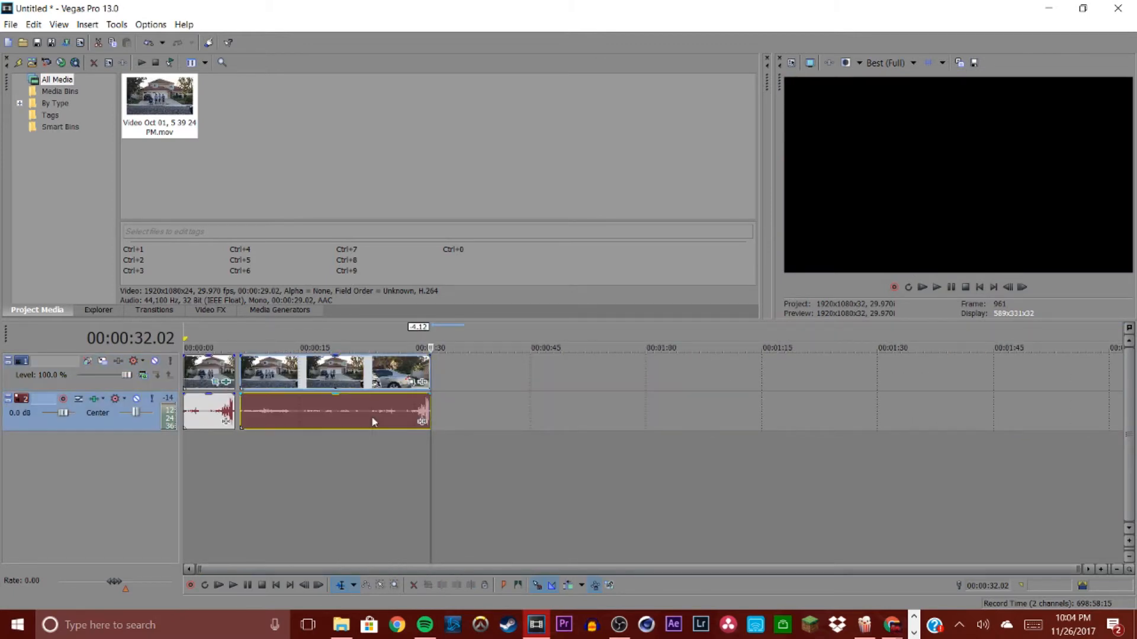
Step: Trim the start of the longer clip at the playhead around 25 seconds
scroll(373, 417, "up", 10)
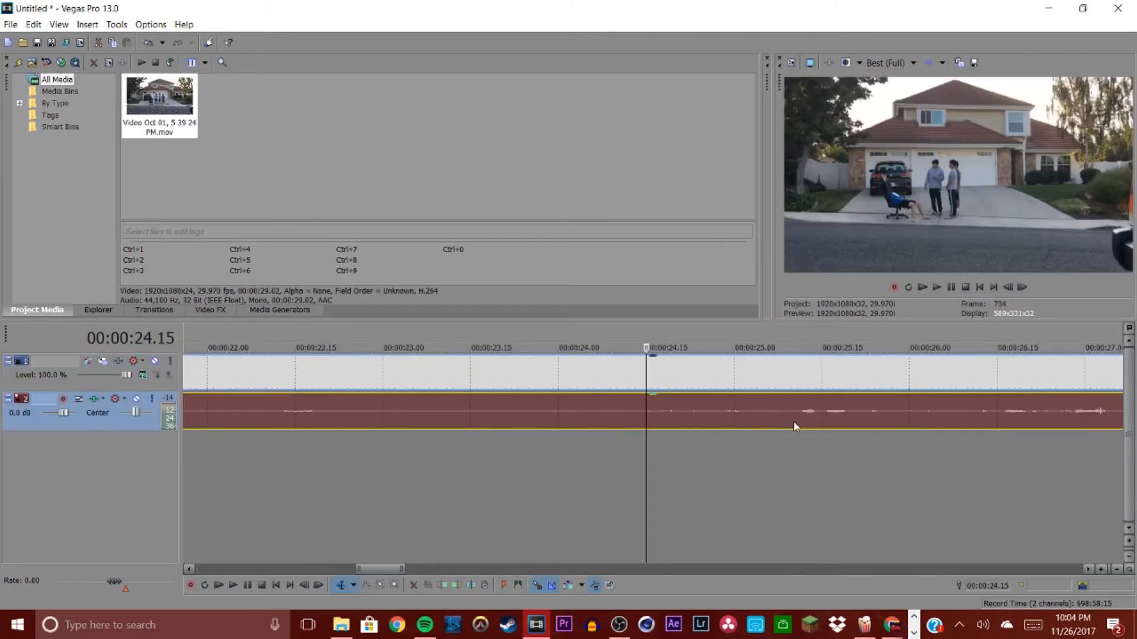
left_click(802, 376)
right_click(799, 378)
left_click(817, 351)
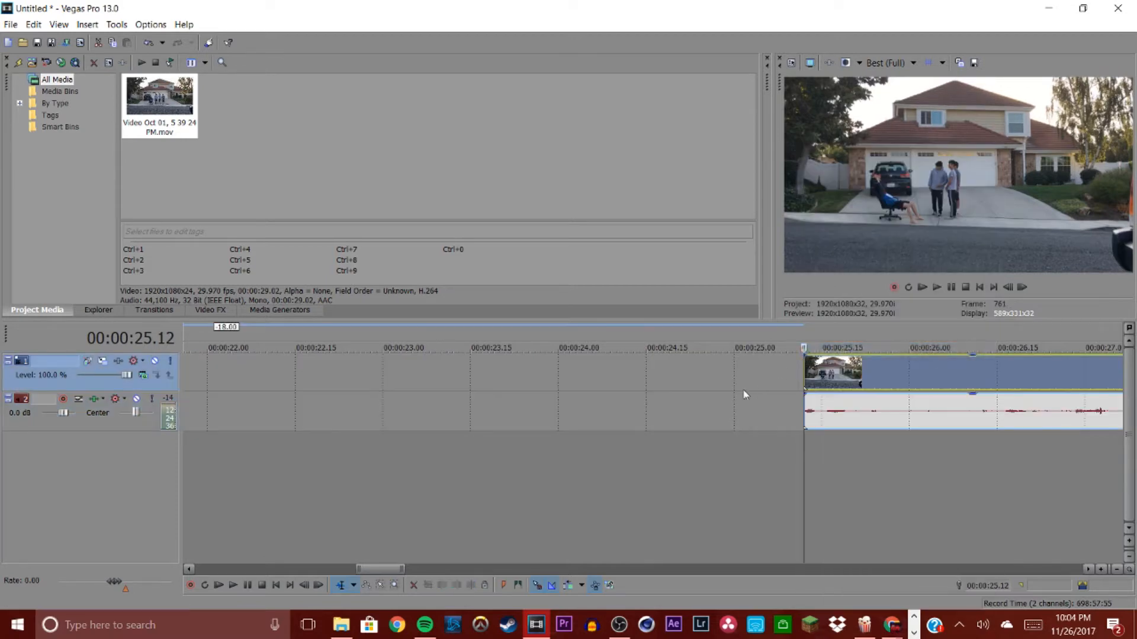
Step: Move the trimmed clip left along the timeline, closer to the first clip
scroll(743, 393, "down", 12)
left_click_drag(393, 377, 275, 375)
left_click(274, 374)
scroll(275, 374, "up", 3)
scroll(350, 379, "up", 4)
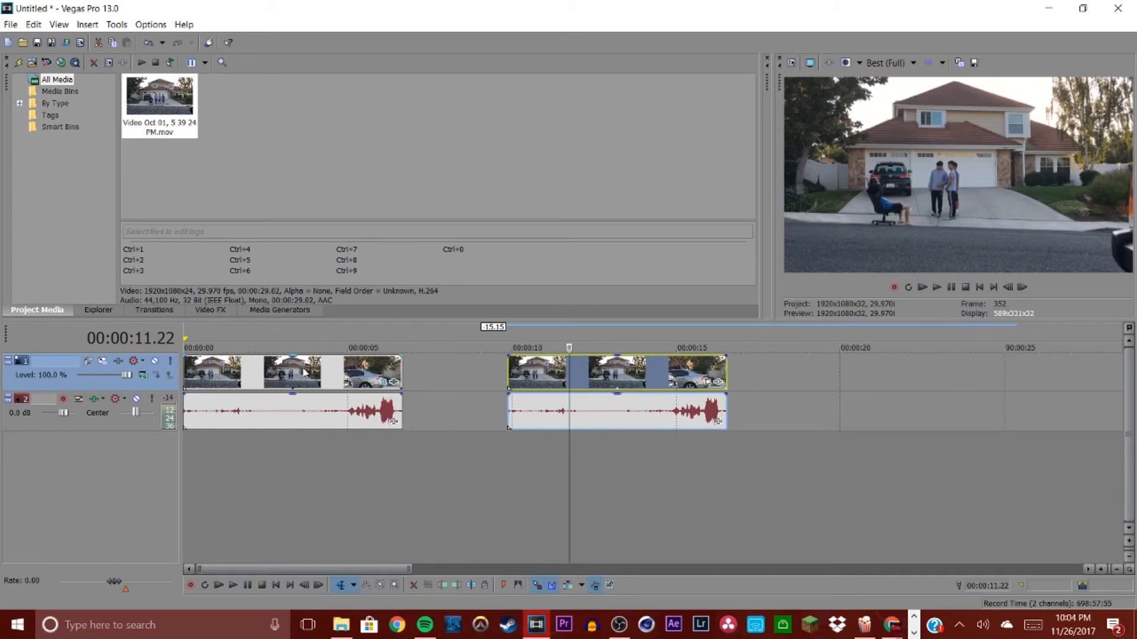
Step: Play back the timeline from the second clip to preview the edits
left_click(255, 371)
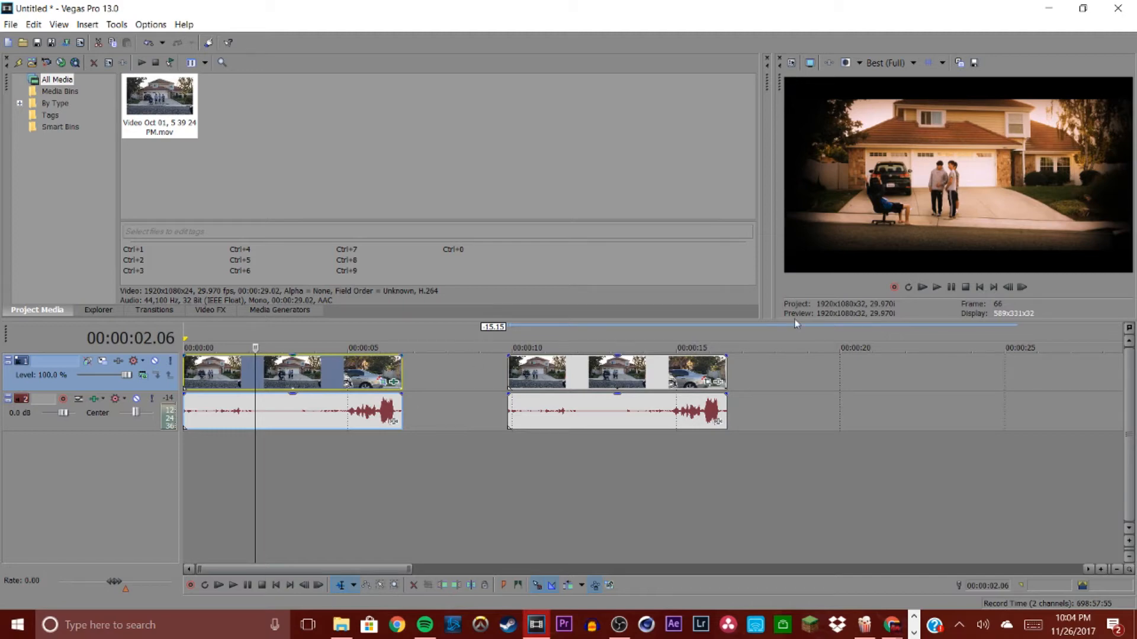
scroll(485, 361, "down", 4)
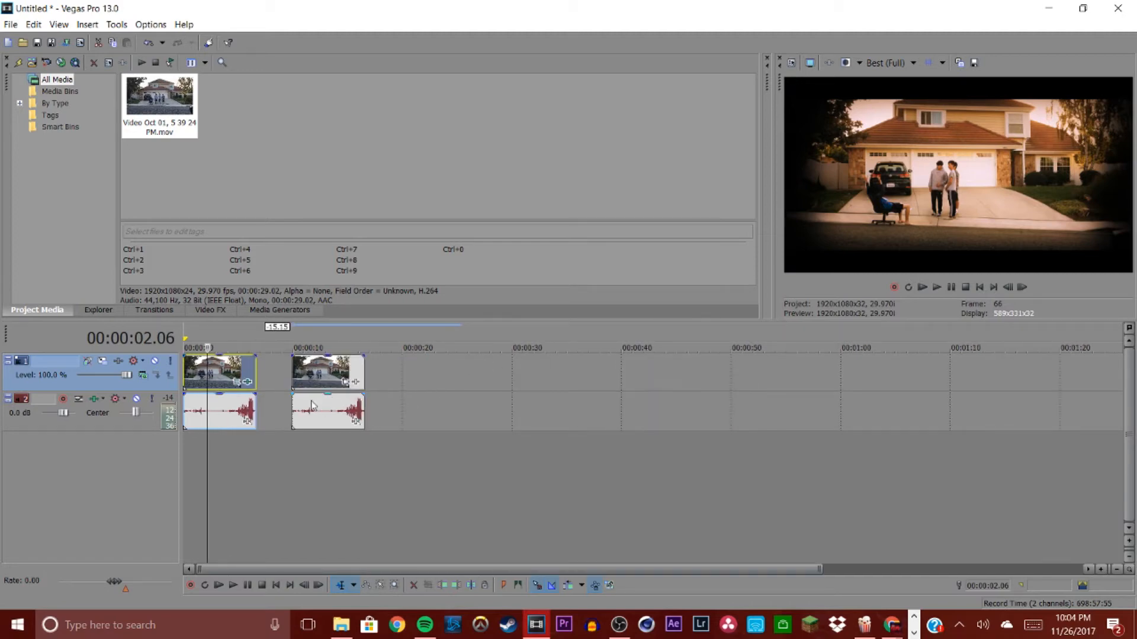
left_click(295, 388)
left_click(936, 287)
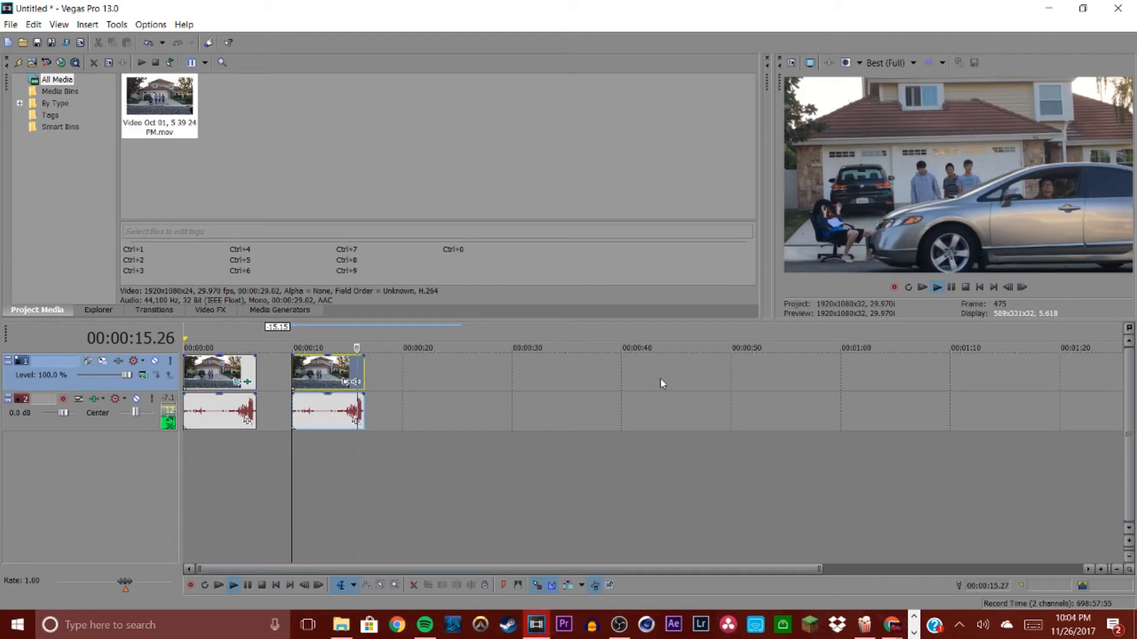
key("Return")
left_click(347, 381)
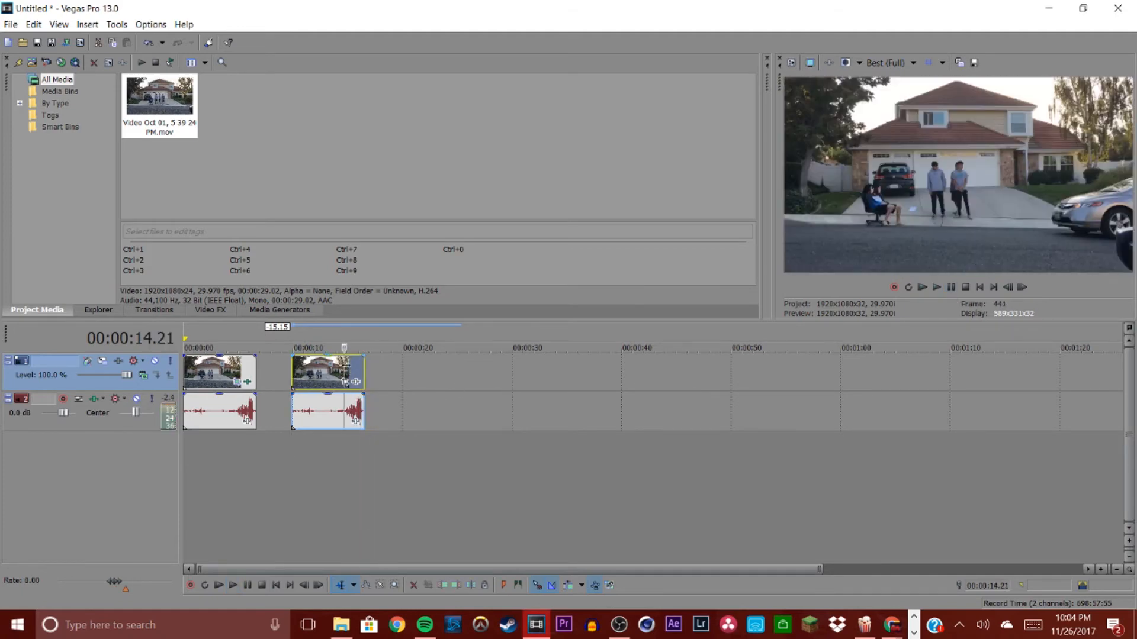
Step: Scrub through the second clip on the timeline at different zoom levels to review its frames
scroll(772, 372, "up", 6)
left_click(706, 382)
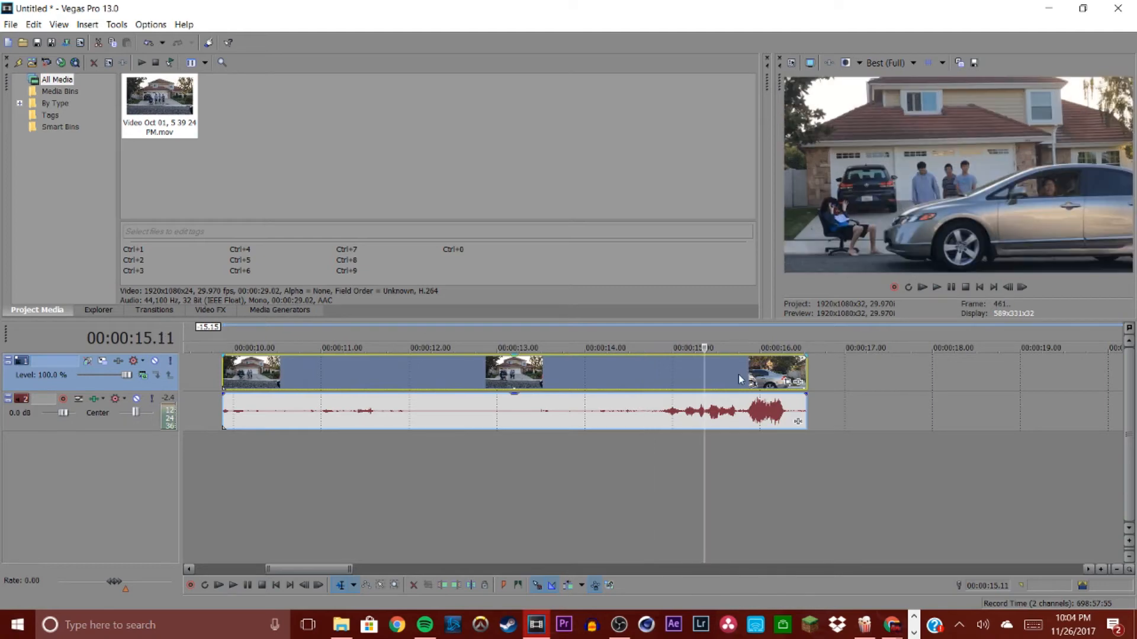
left_click(732, 371)
left_click(788, 376)
left_click(767, 376)
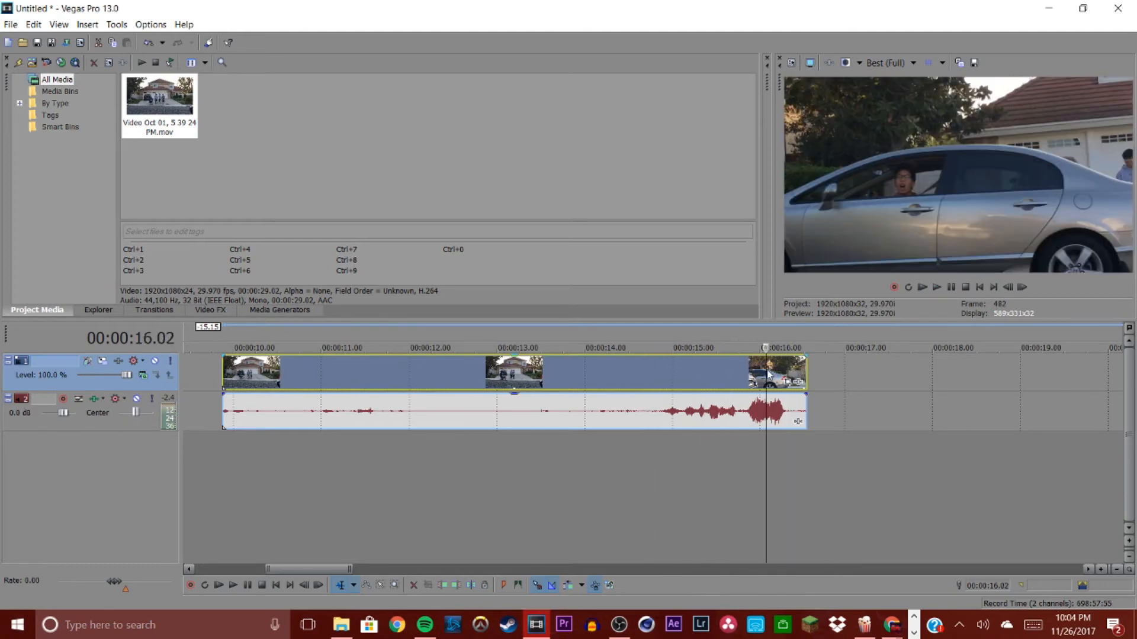
scroll(644, 391, "down", 2)
left_click(595, 382)
scroll(595, 382, "down", 4)
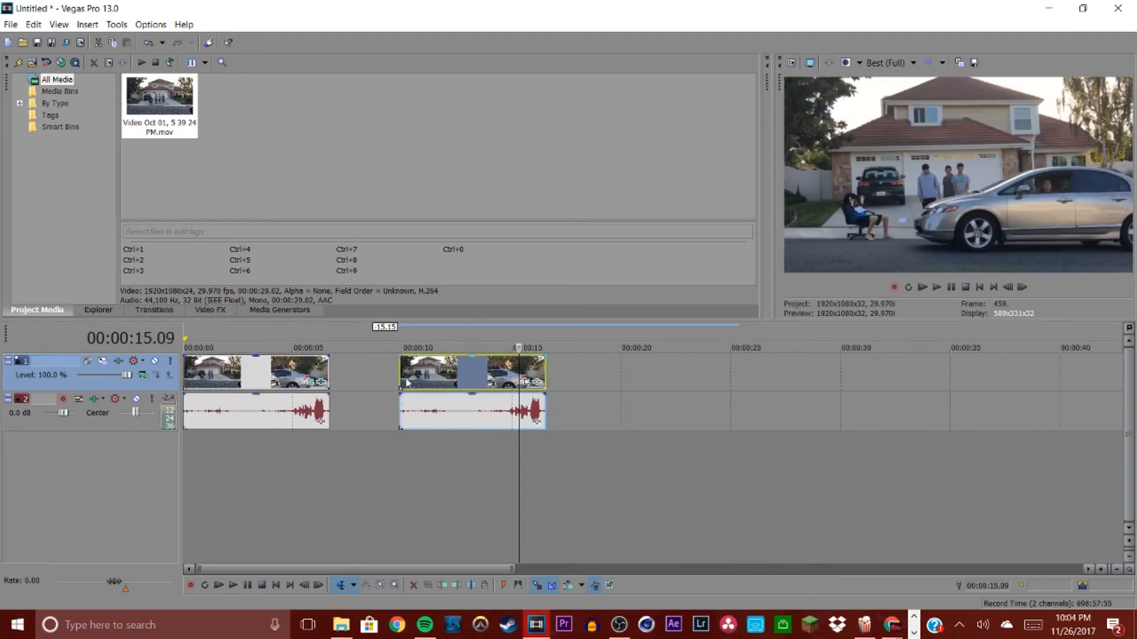
scroll(343, 388, "up", 6)
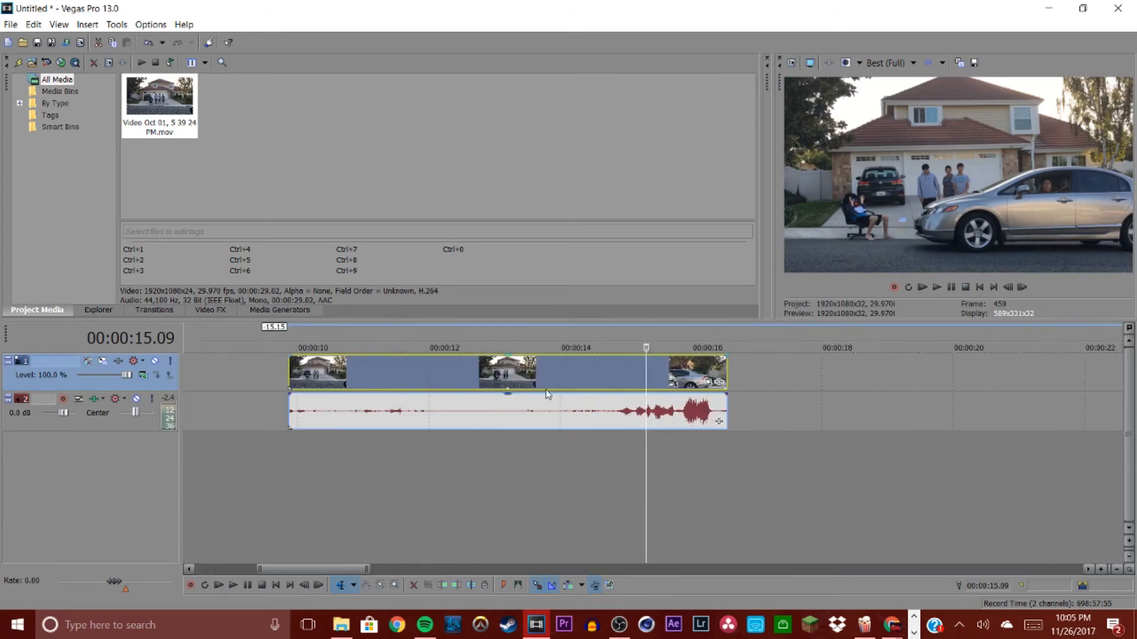
scroll(568, 401, "up", 2)
scroll(627, 409, "down", 4)
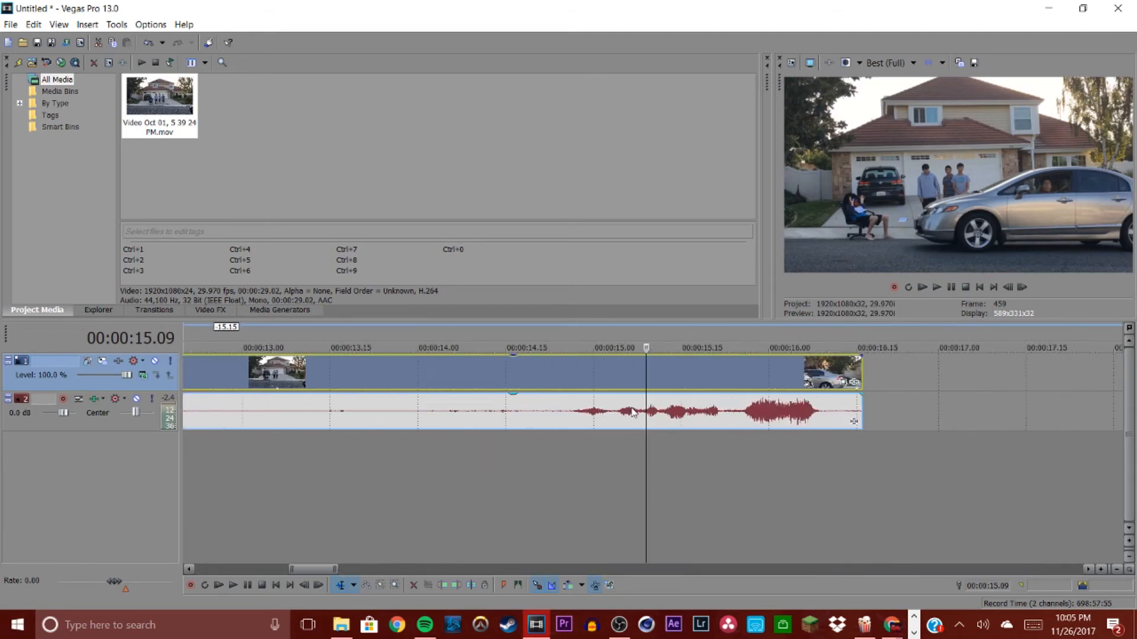
Step: Review the timeline at different zoom levels and play back the first clip to check its graded look
scroll(646, 414, "up", 2)
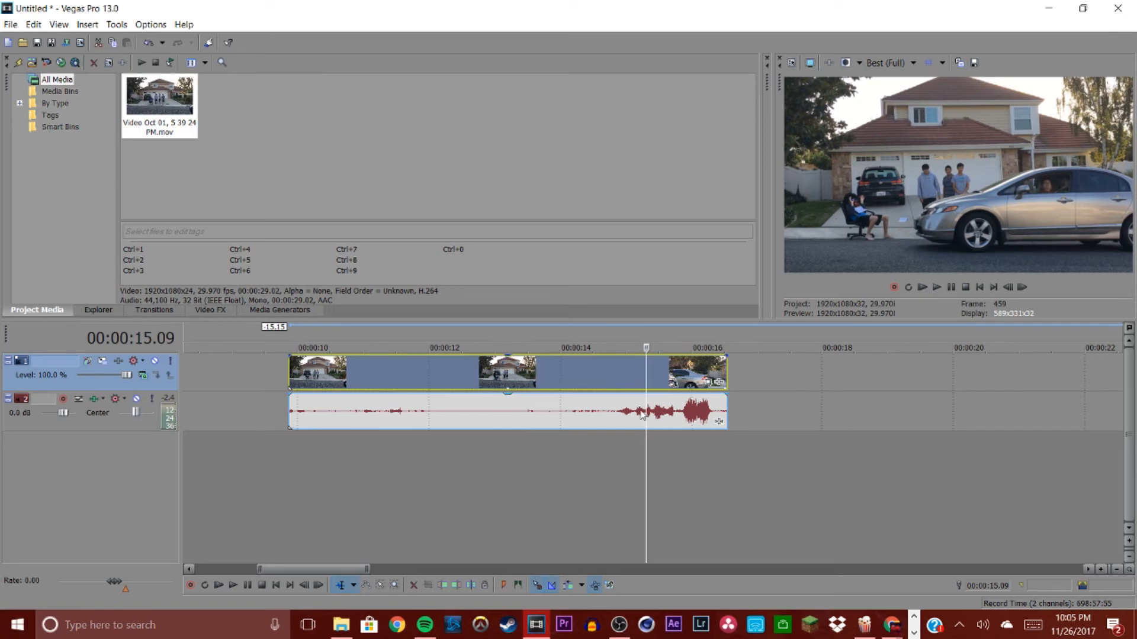
scroll(610, 414, "down", 4)
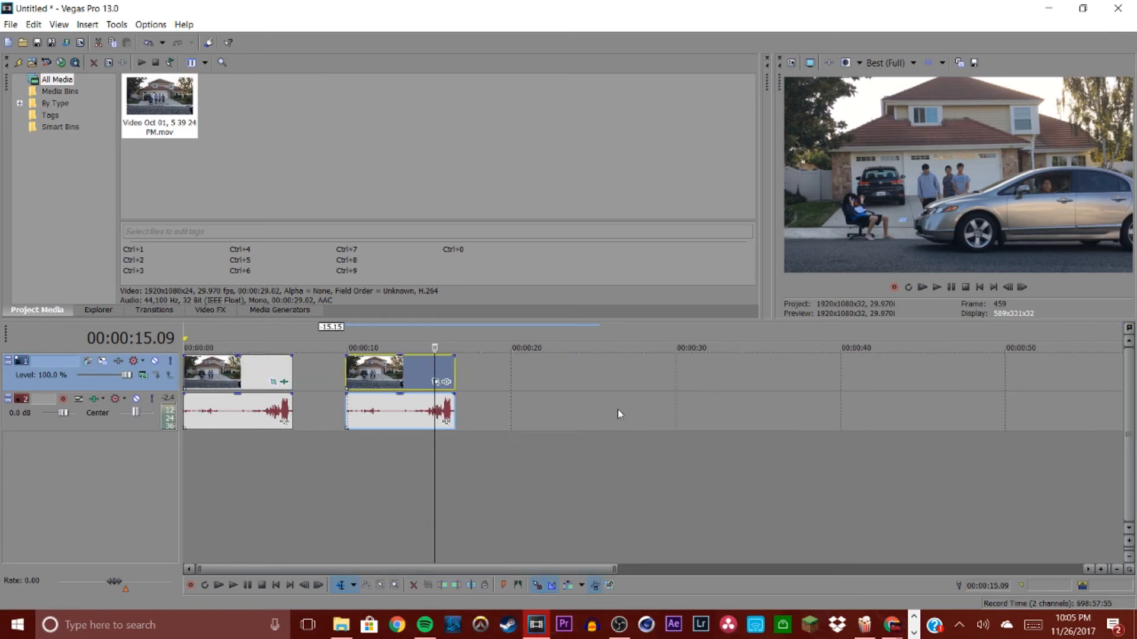
left_click(923, 288)
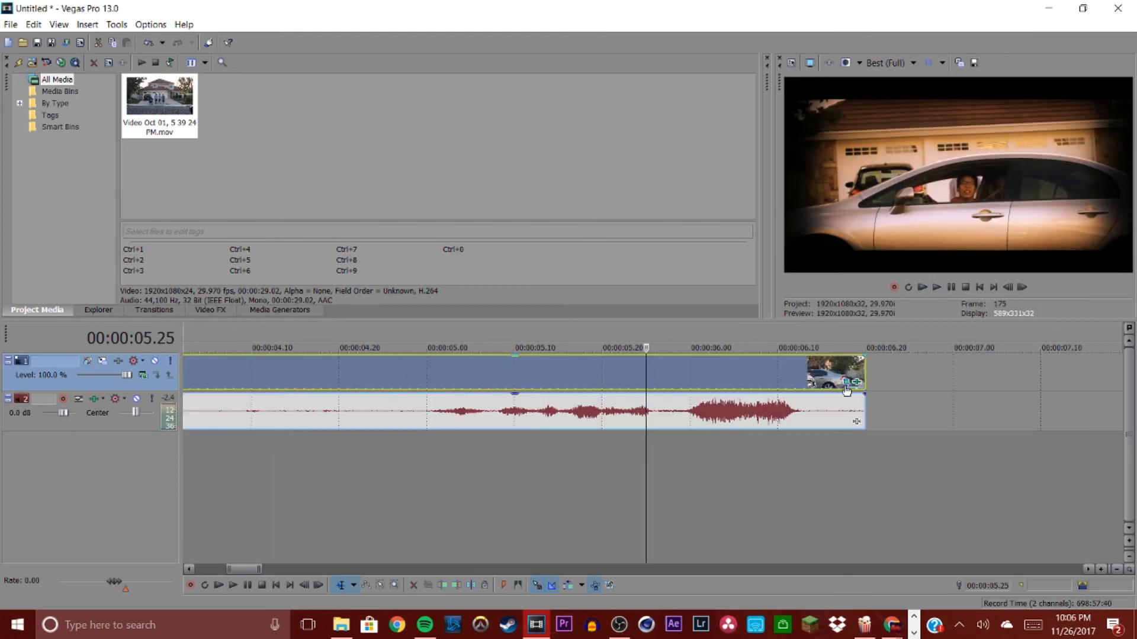
scroll(225, 385, "down", 5)
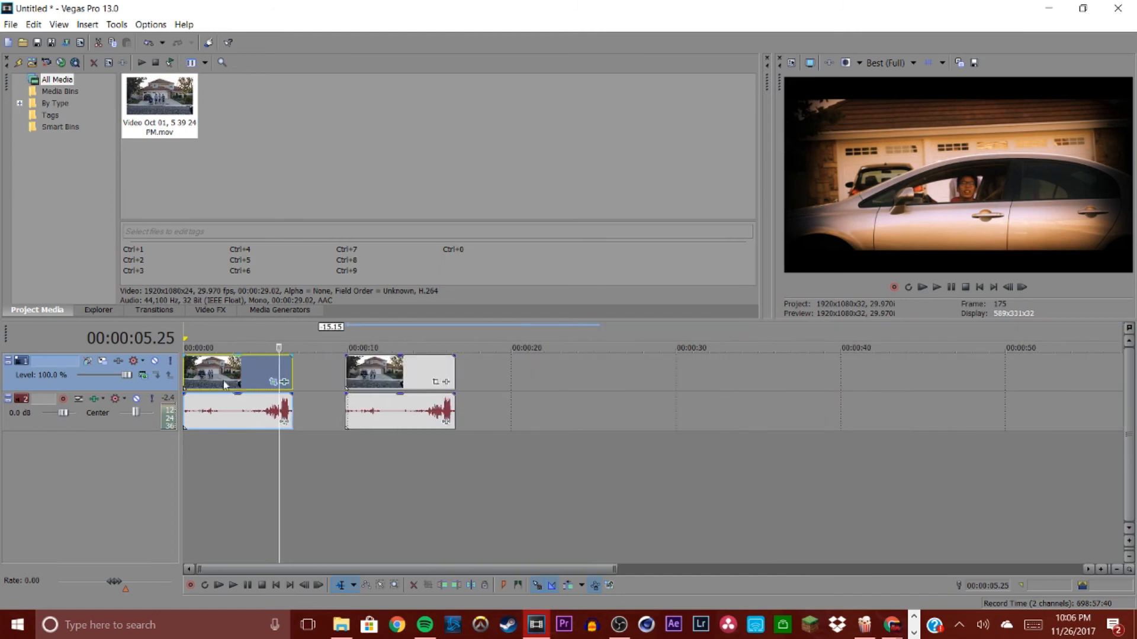
scroll(225, 385, "up", 3)
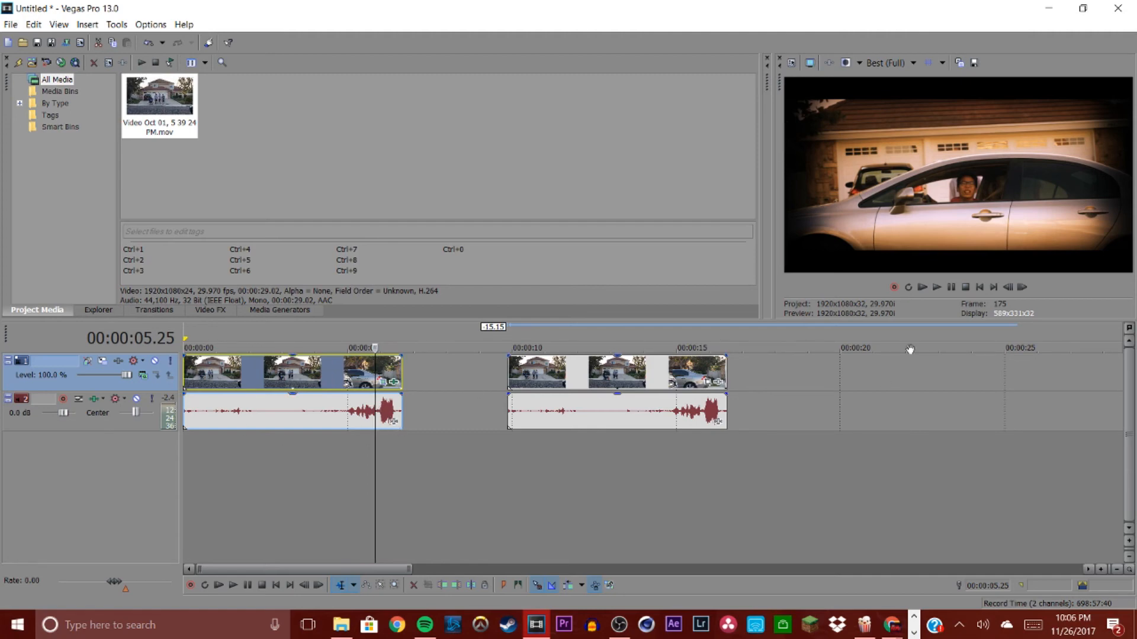
Step: Open the first clip's event effects at the Pan/Crop settings and zoom into its workspace
left_click(382, 385)
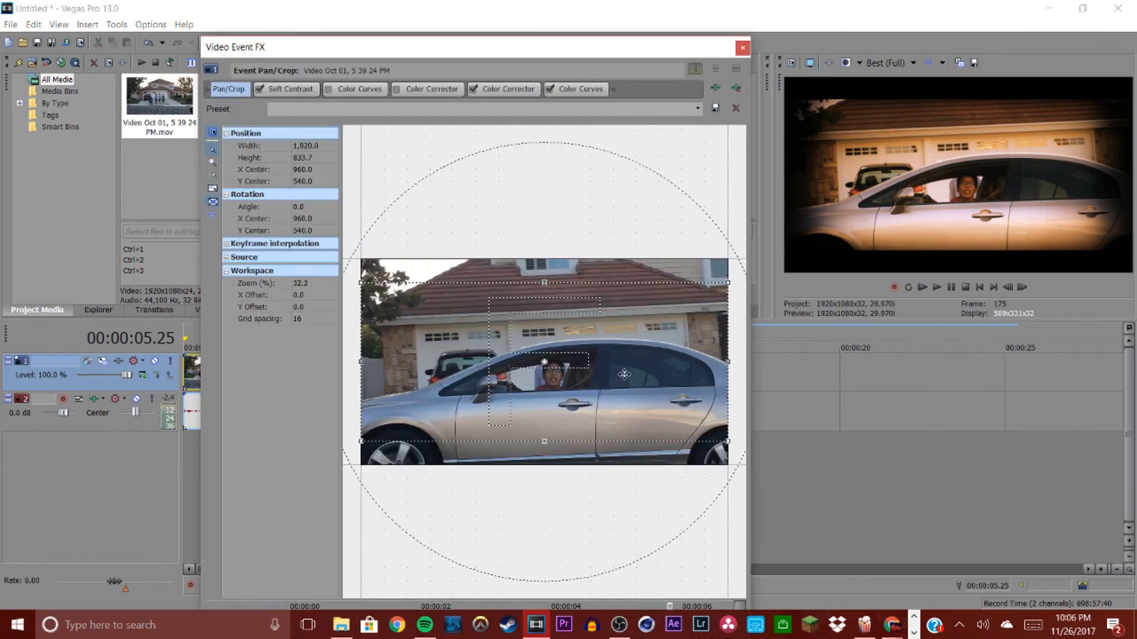
scroll(624, 375, "up", 10)
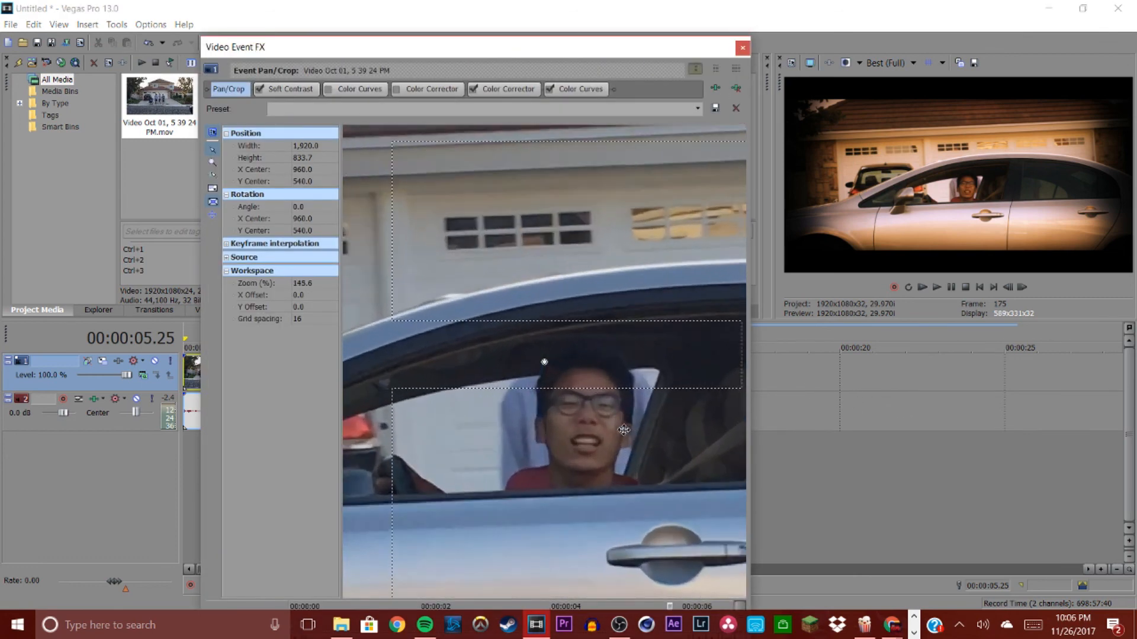
scroll(624, 430, "up", 6)
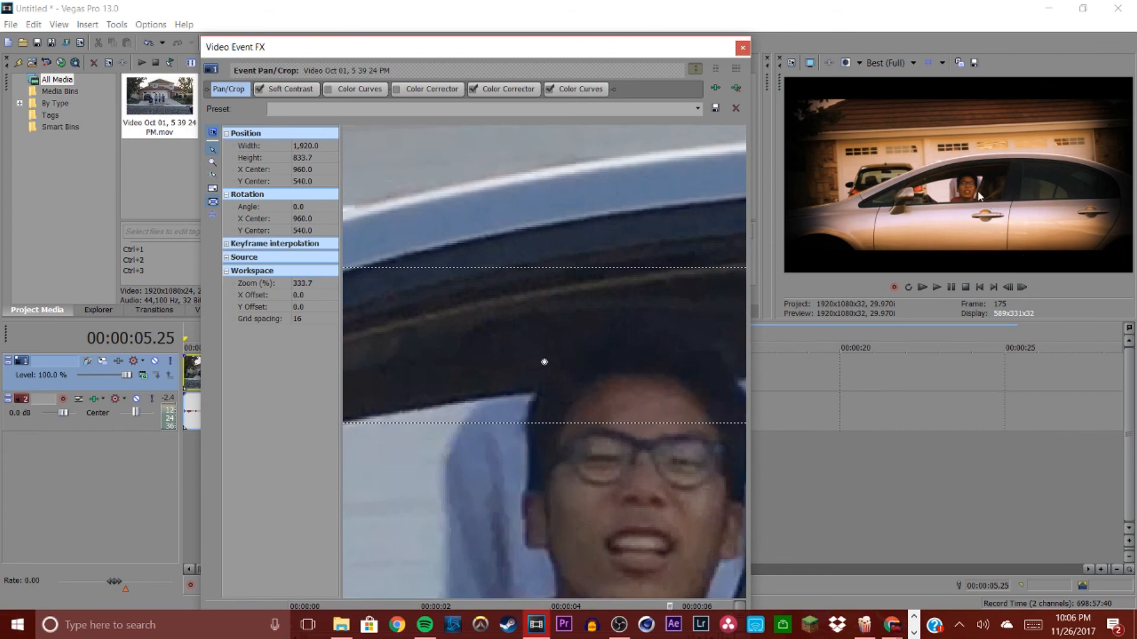